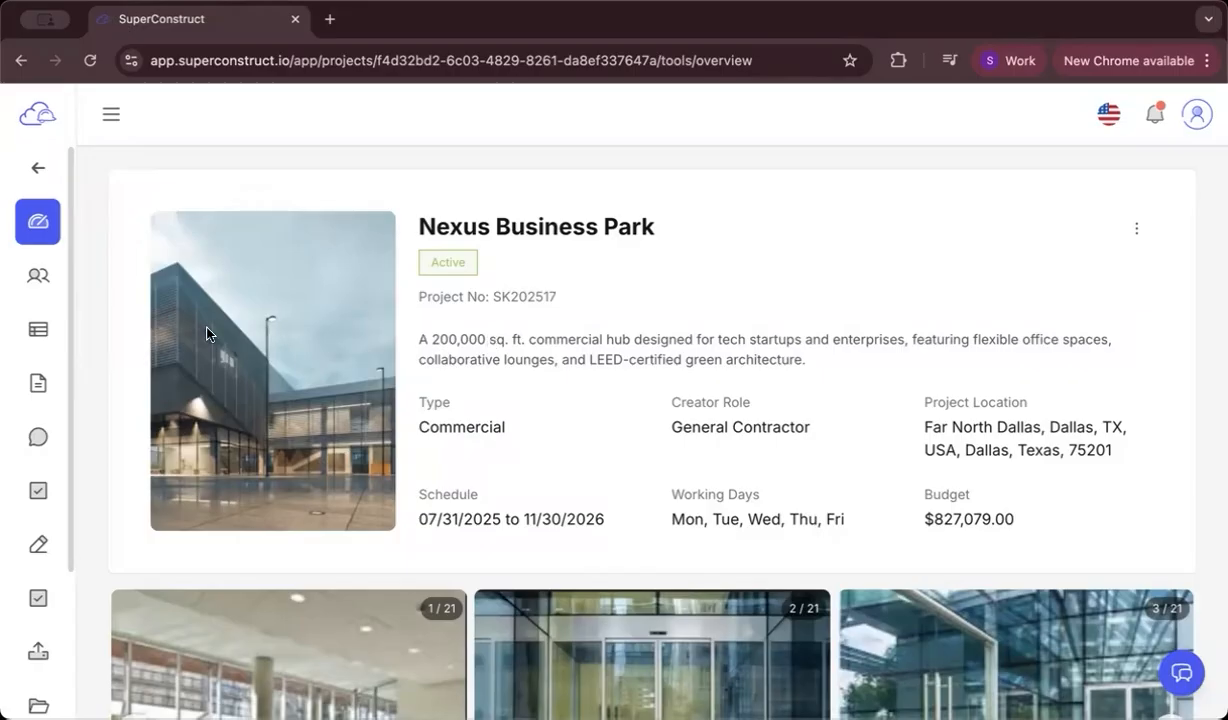
Step: Start creating a new Request For Information in the Nexus Business Park project
{"action": "left_click", "coordinate": [37, 438]}
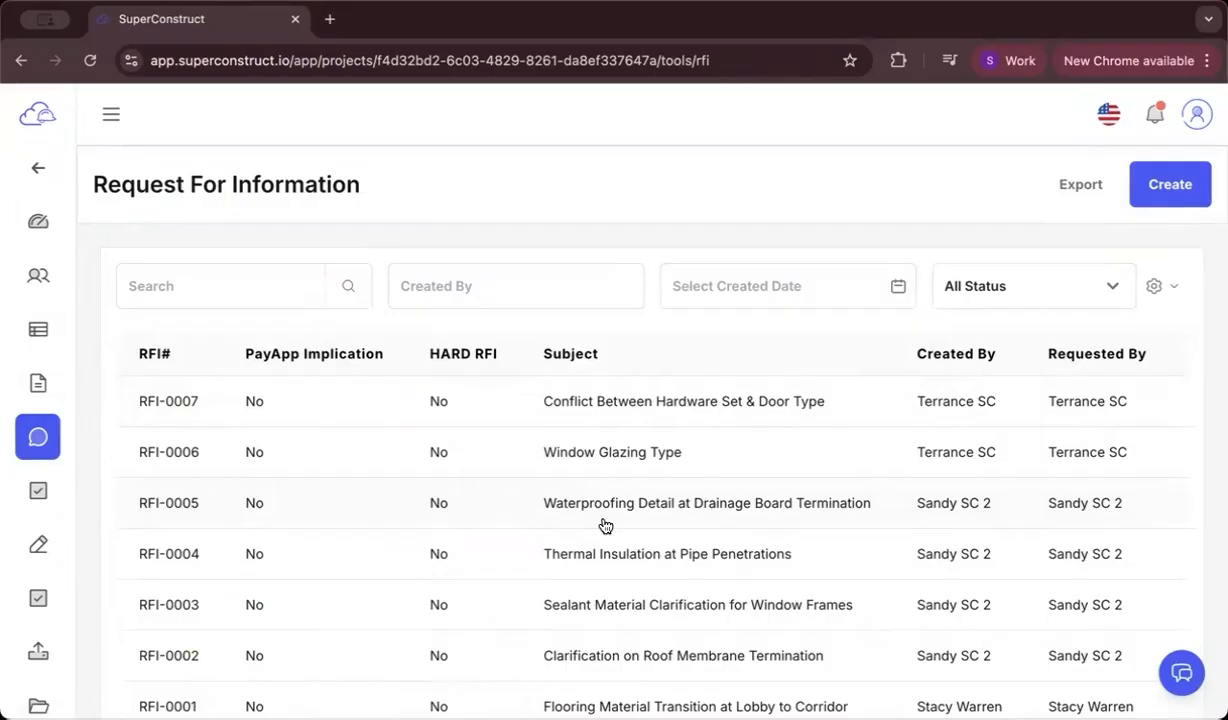
{"action": "scroll", "coordinate": [605, 525], "scroll_direction": "down", "scroll_amount": 1}
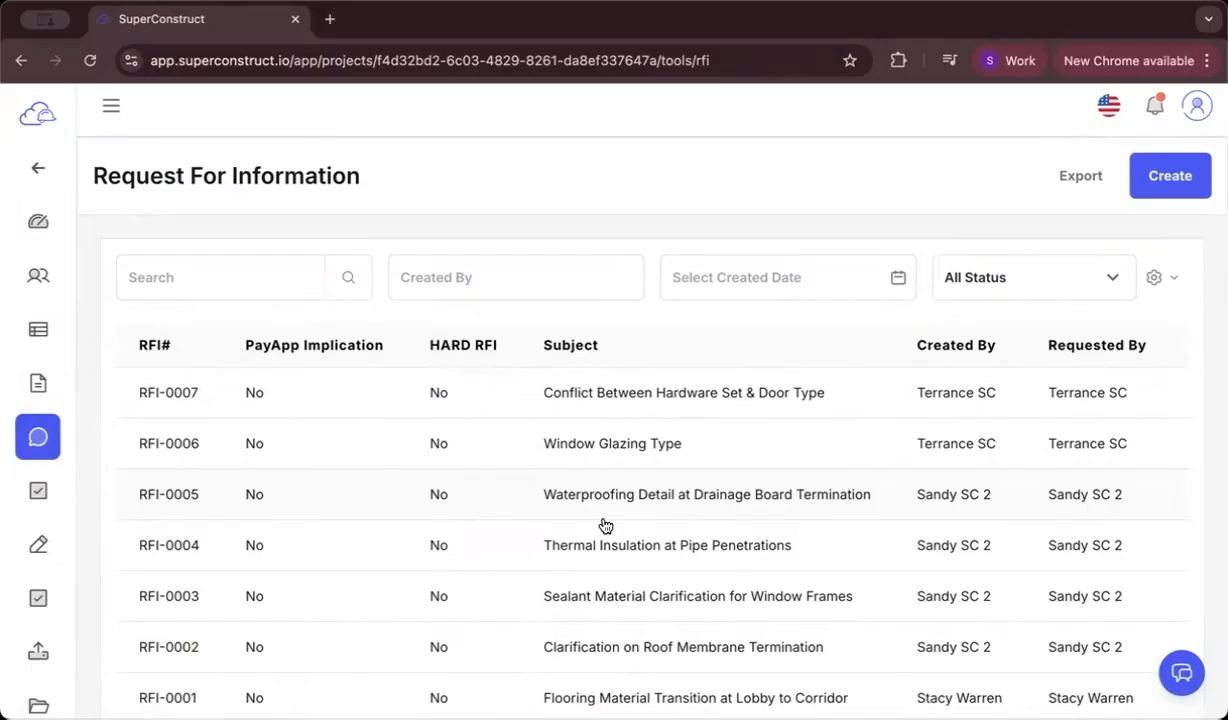
{"action": "left_click", "coordinate": [1168, 189]}
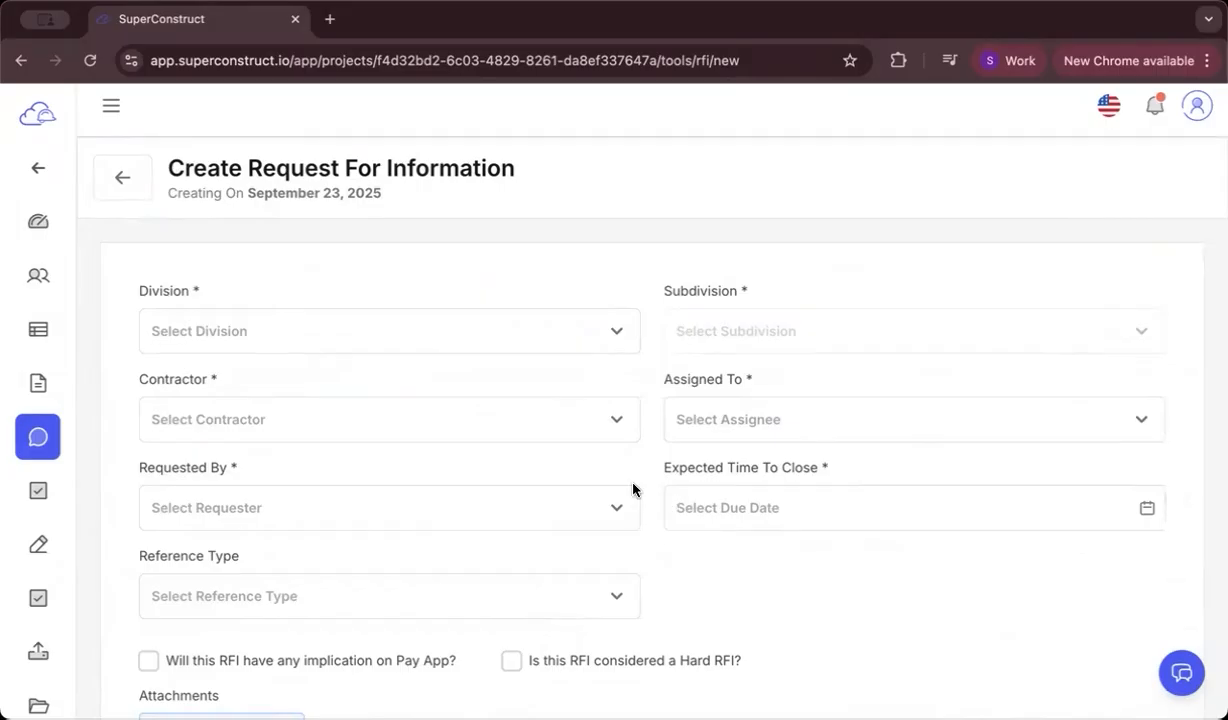
Step: Choose the first listed person as both the requester and the contractor of the RFI
{"action": "left_click", "coordinate": [324, 509]}
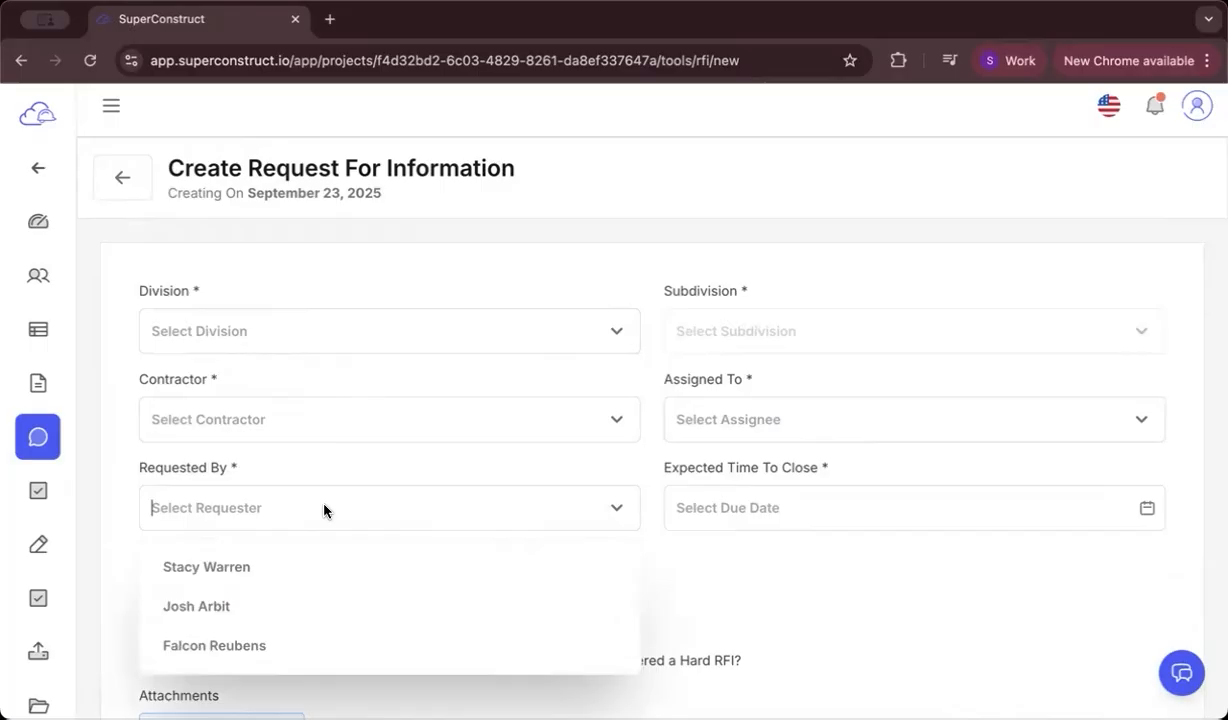
{"action": "left_click", "coordinate": [305, 570]}
{"action": "left_click", "coordinate": [348, 426]}
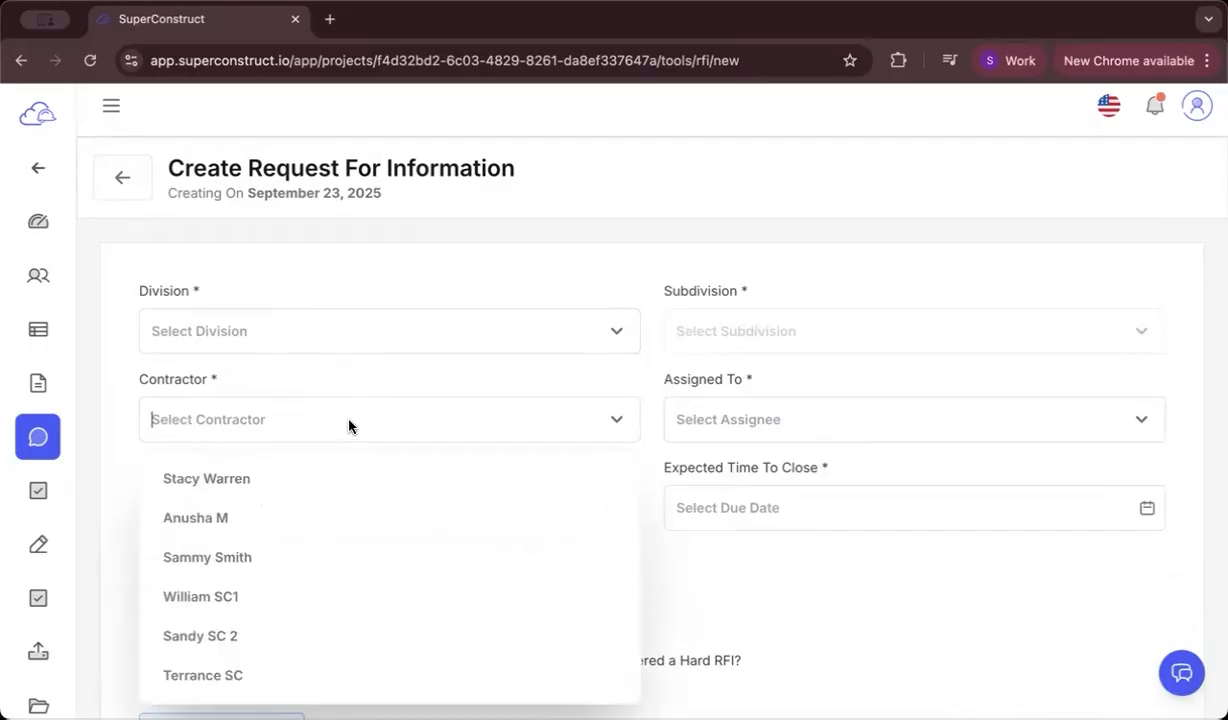
{"action": "left_click", "coordinate": [339, 477]}
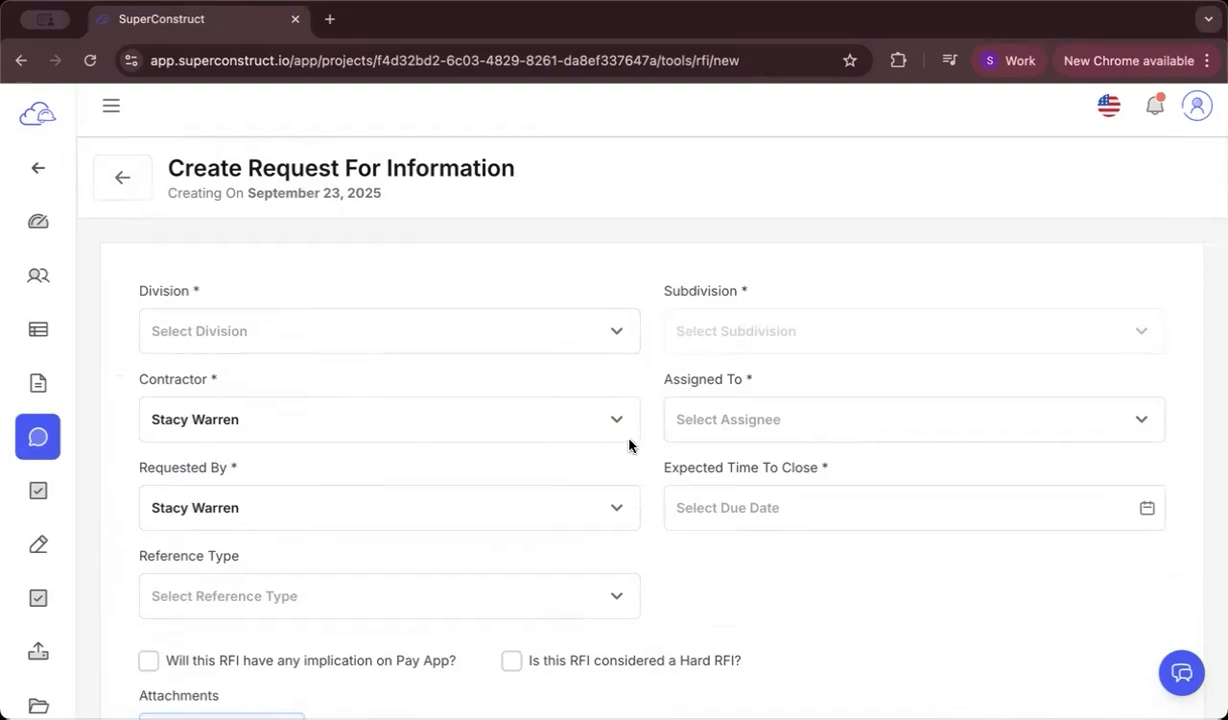
Step: Assign the RFI to the fifth listed person and set its expected time to close to 09/30/2025
{"action": "left_click", "coordinate": [792, 418]}
{"action": "scroll", "coordinate": [767, 650], "scroll_direction": "down", "scroll_amount": 2}
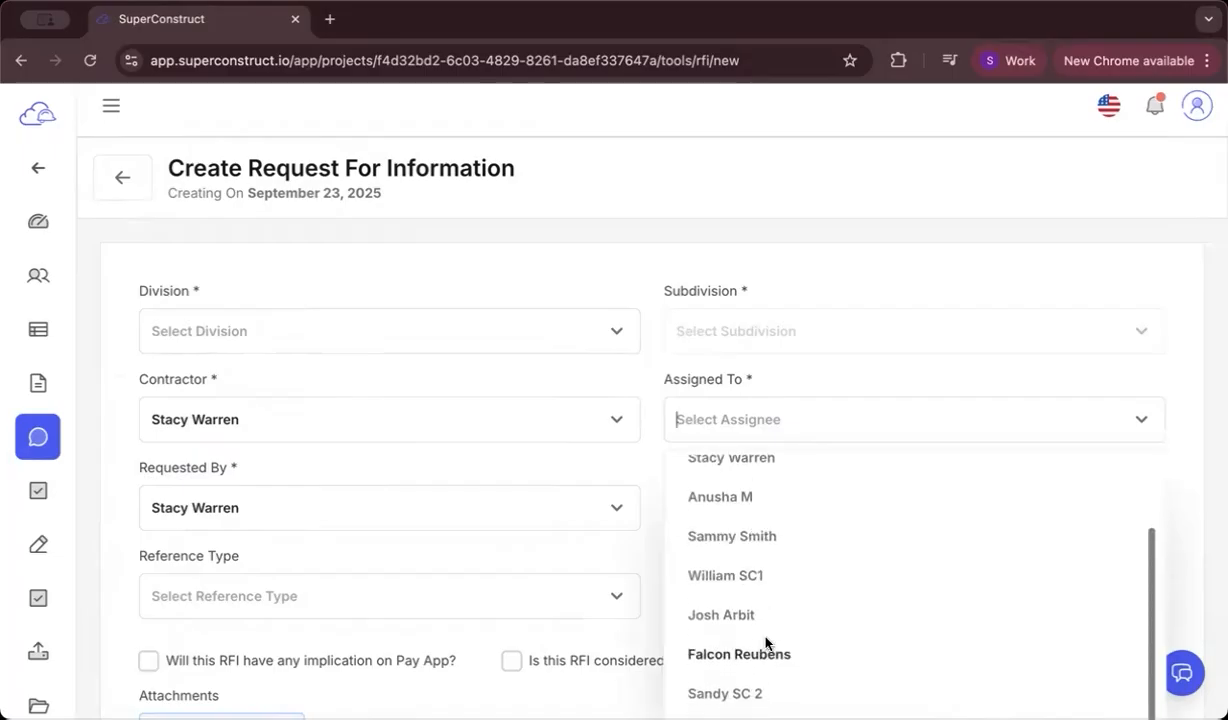
{"action": "left_click", "coordinate": [766, 620]}
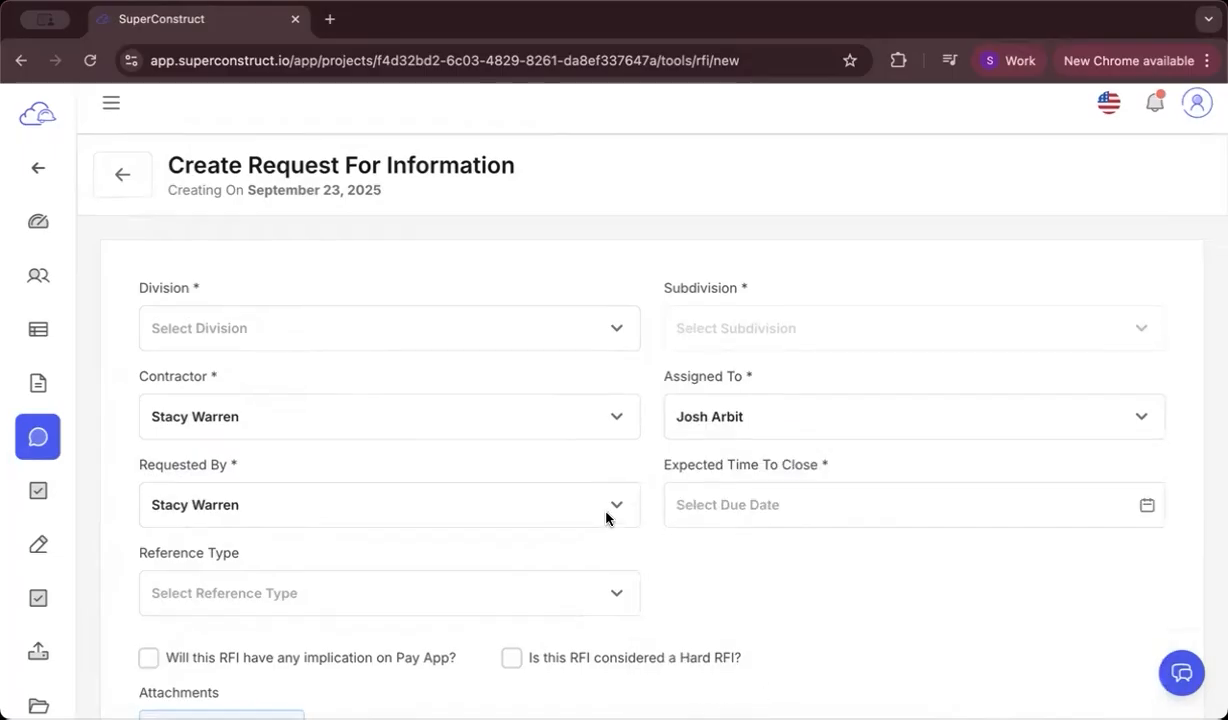
{"action": "scroll", "coordinate": [606, 518], "scroll_direction": "down", "scroll_amount": 1}
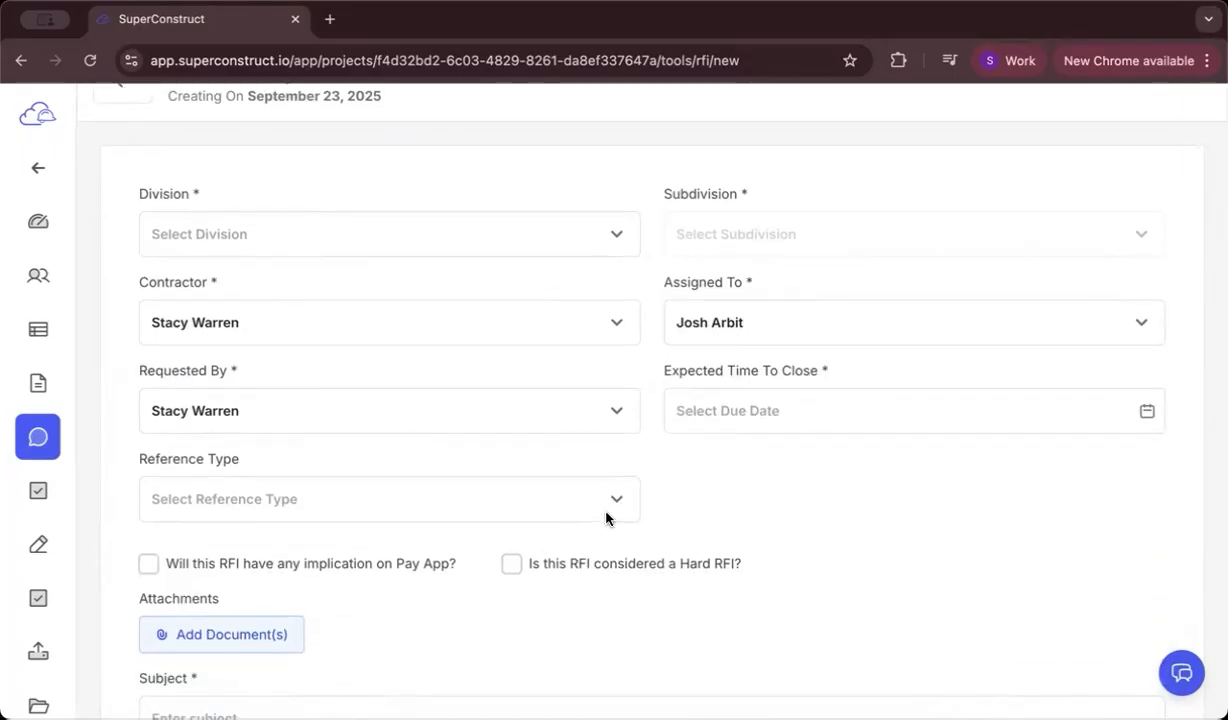
{"action": "left_click", "coordinate": [785, 419]}
{"action": "left_click", "coordinate": [428, 404]}
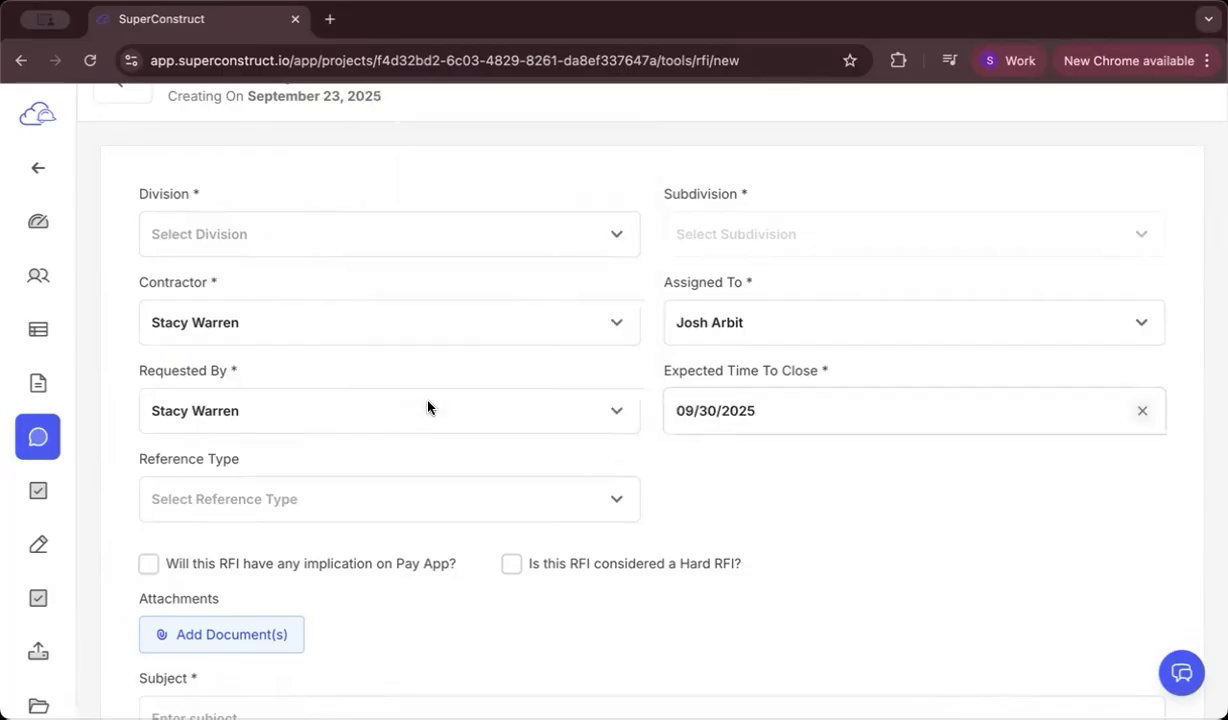
Step: Set the reference type to Dailylog and link the general contractor's daily log dated 07/02/2025
{"action": "scroll", "coordinate": [533, 464], "scroll_direction": "down", "scroll_amount": 1}
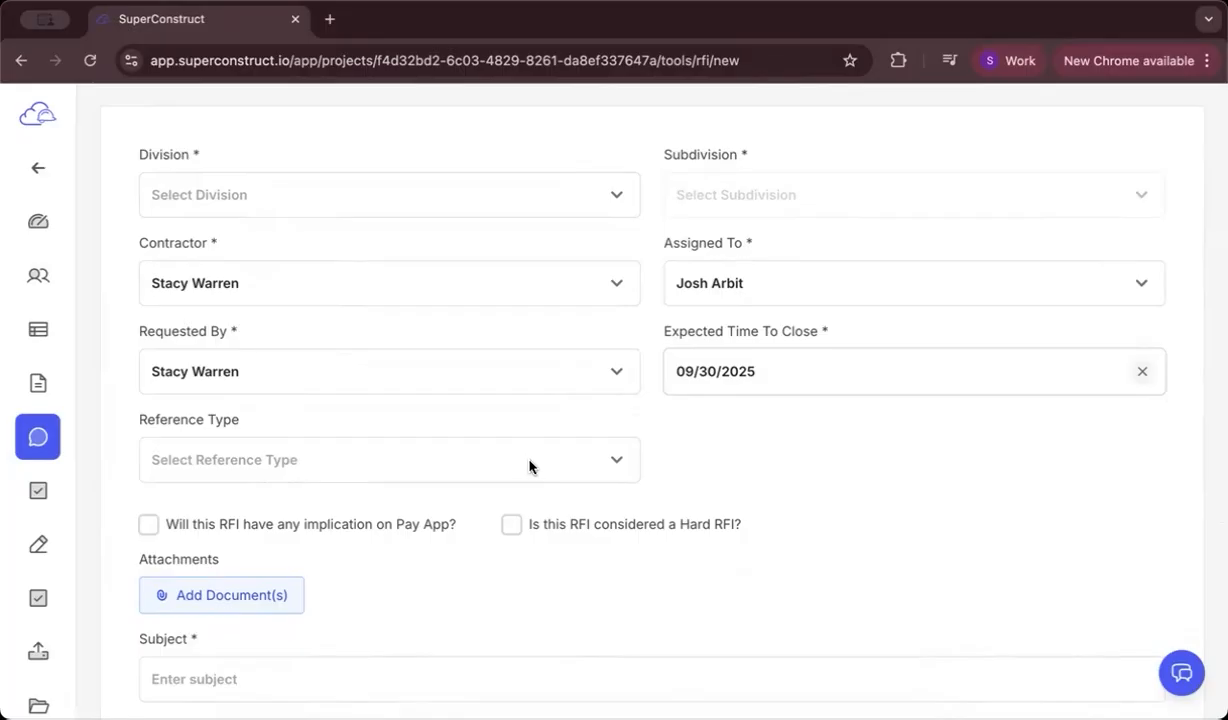
{"action": "left_click", "coordinate": [529, 464]}
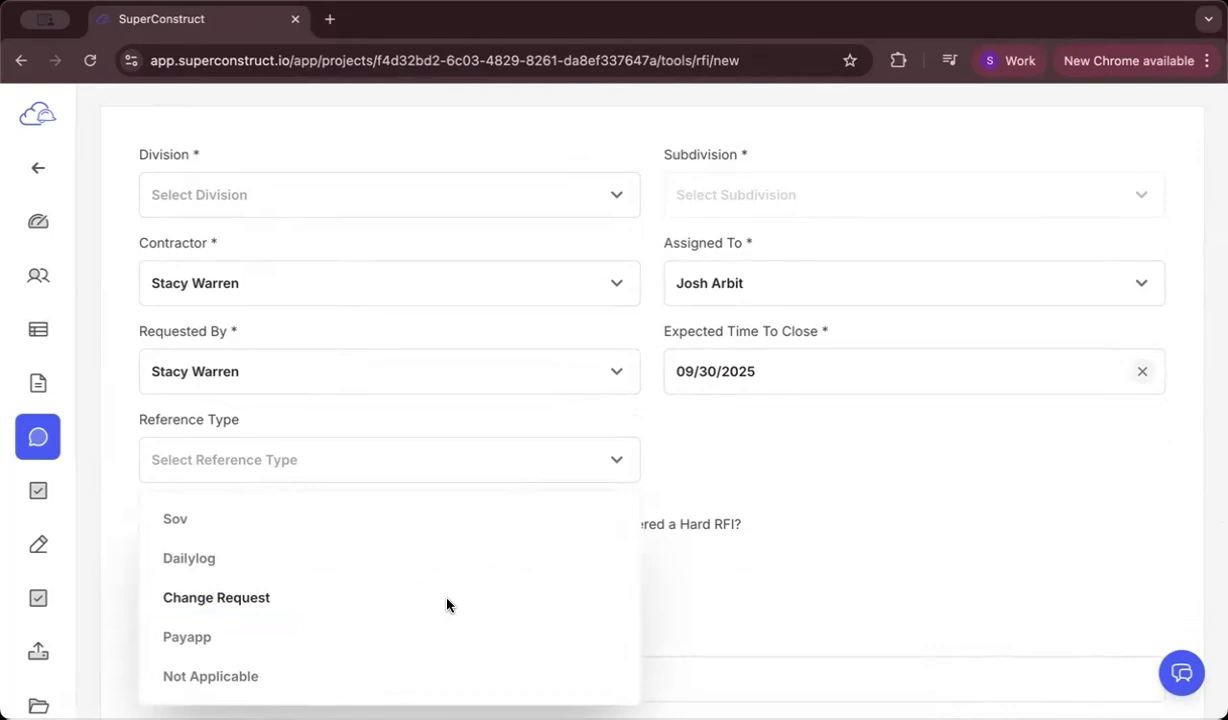
{"action": "left_click", "coordinate": [225, 557]}
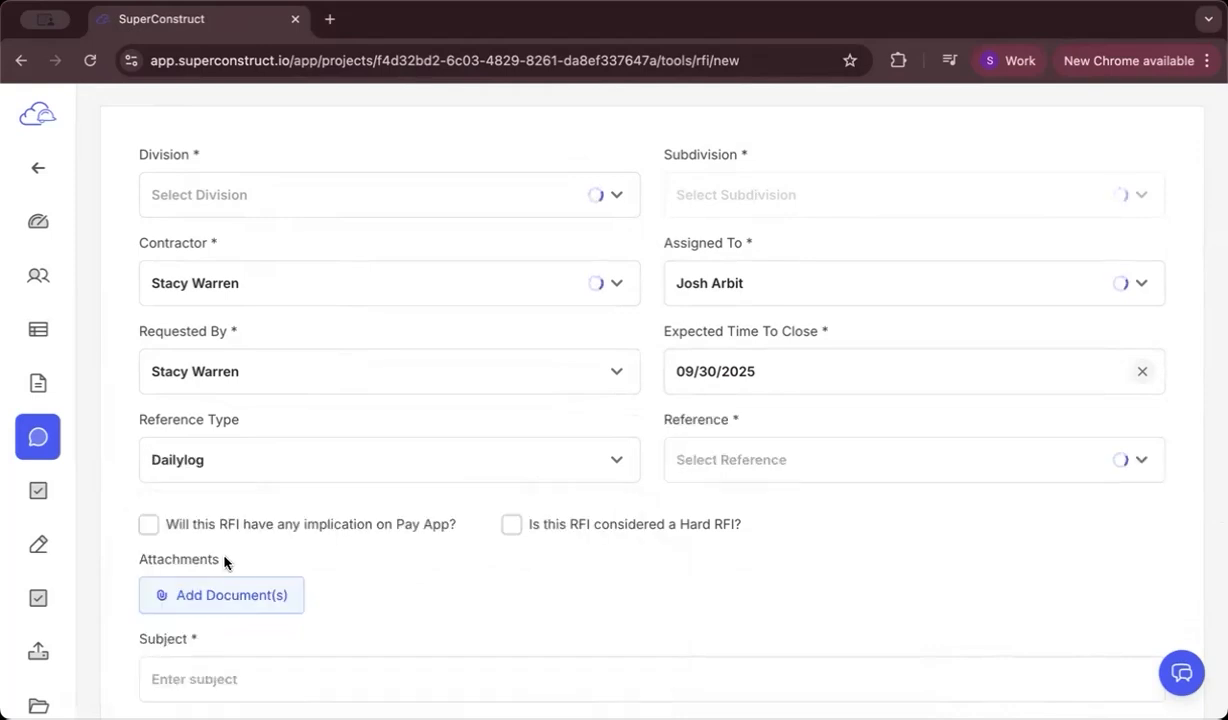
{"action": "left_click", "coordinate": [737, 461]}
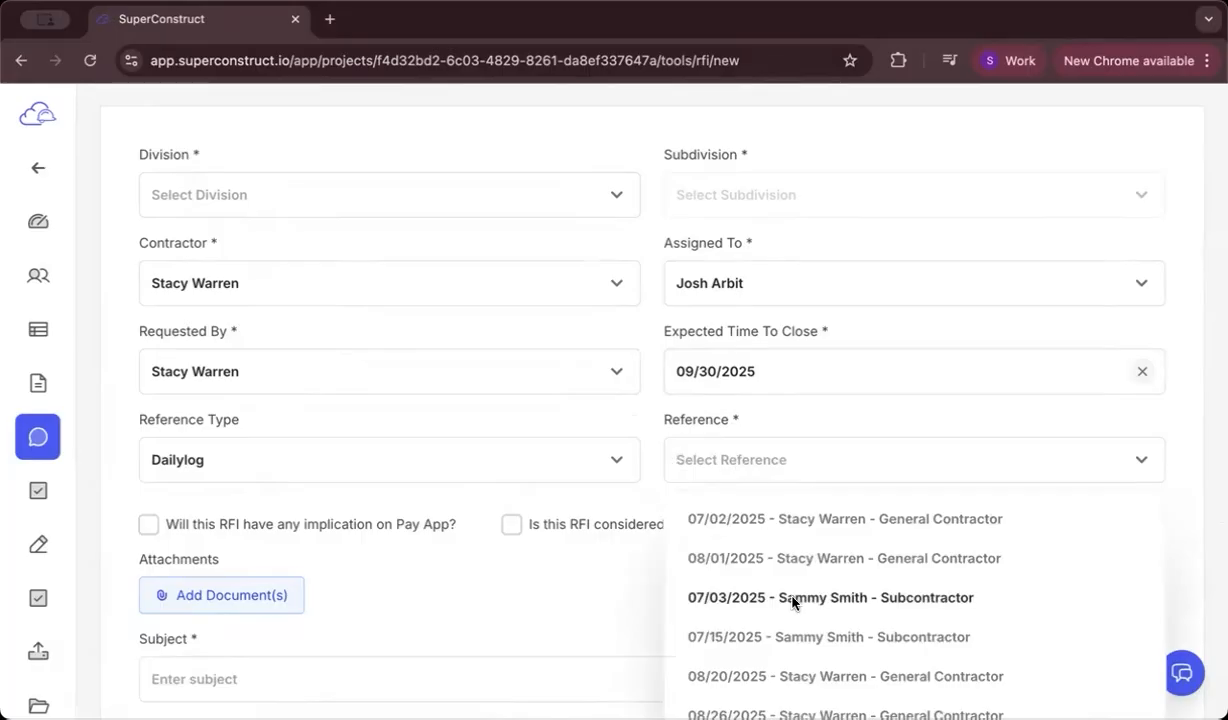
{"action": "scroll", "coordinate": [792, 604], "scroll_direction": "down", "scroll_amount": 5}
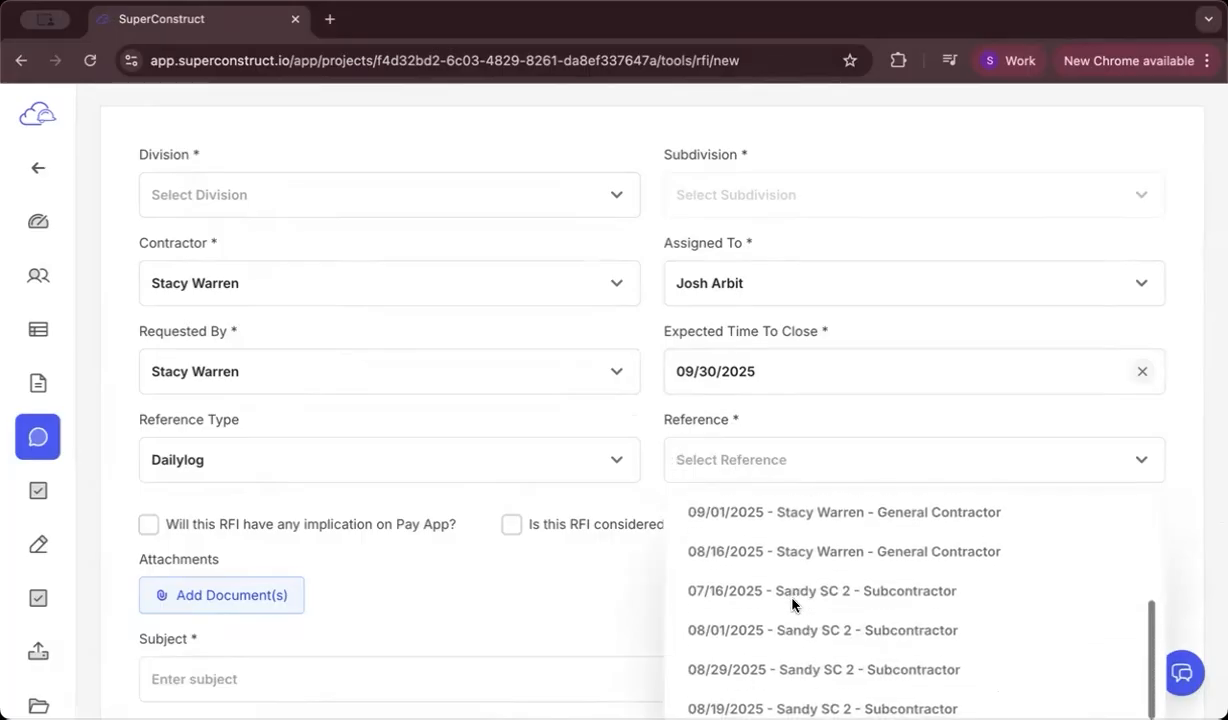
{"action": "scroll", "coordinate": [792, 604], "scroll_direction": "up", "scroll_amount": 2}
{"action": "scroll", "coordinate": [792, 604], "scroll_direction": "up", "scroll_amount": 2}
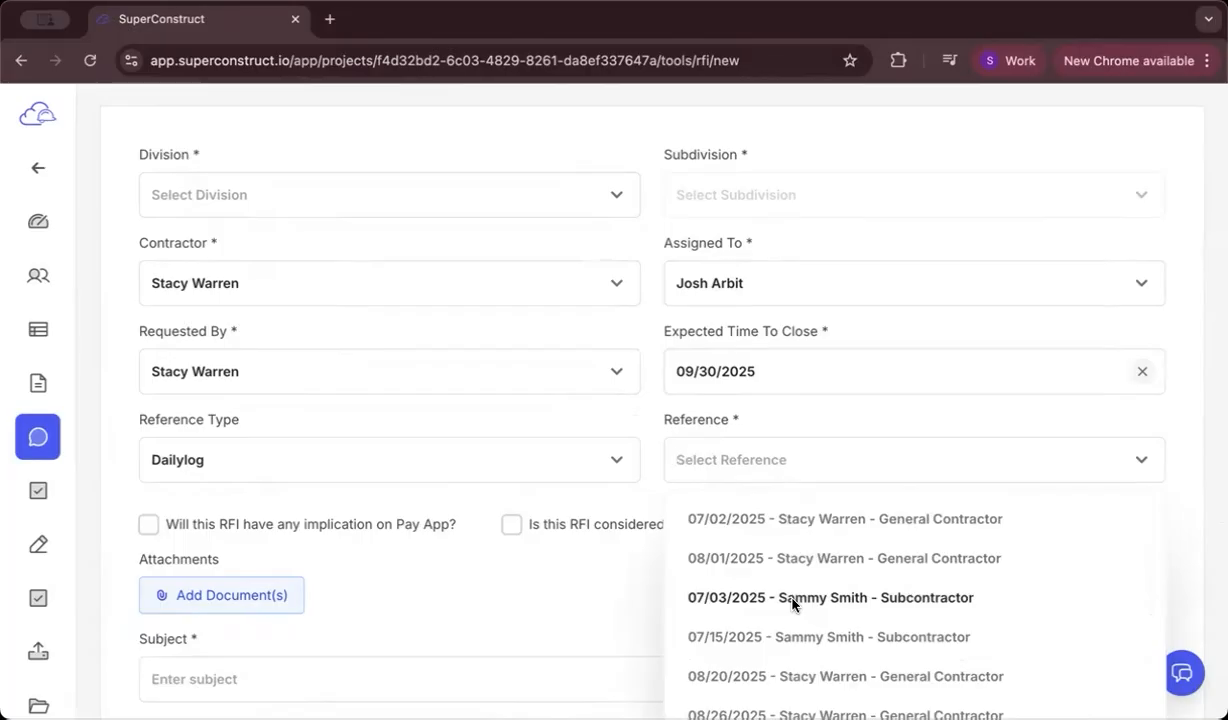
{"action": "left_click", "coordinate": [812, 528]}
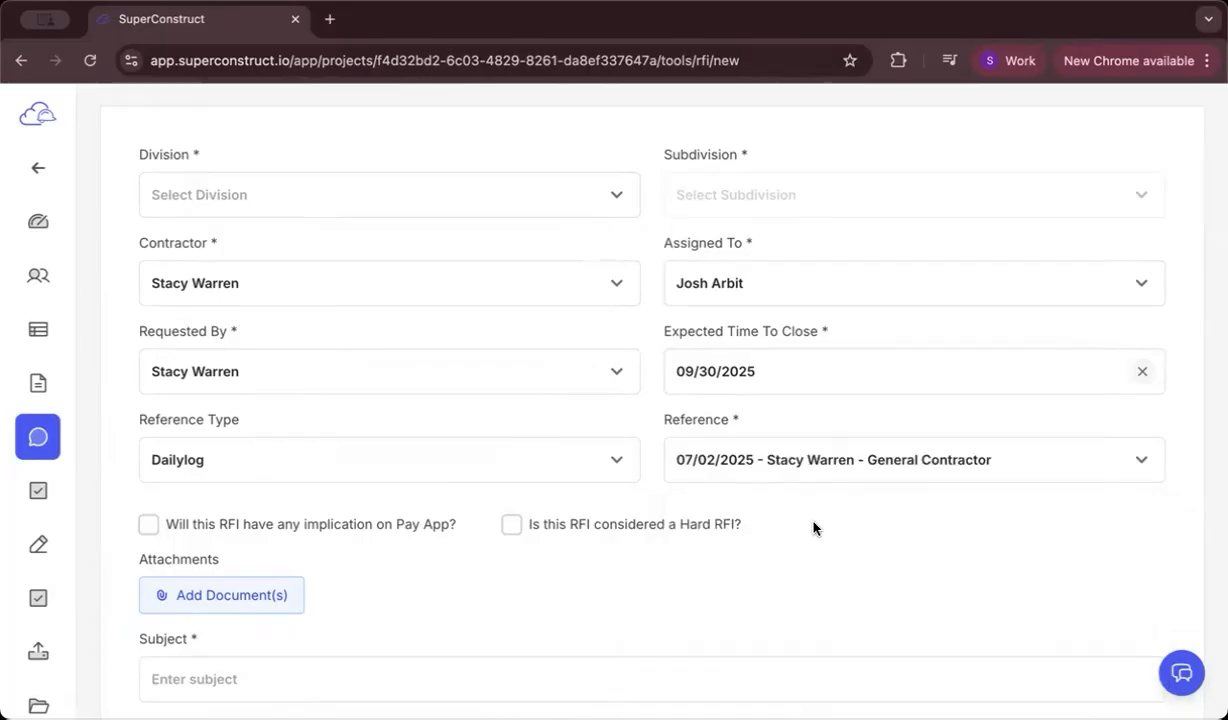
Step: Classify the RFI under division Costs & Fees and subdivision 0.3 - Profits & Overhead
{"action": "scroll", "coordinate": [812, 528], "scroll_direction": "up", "scroll_amount": 3}
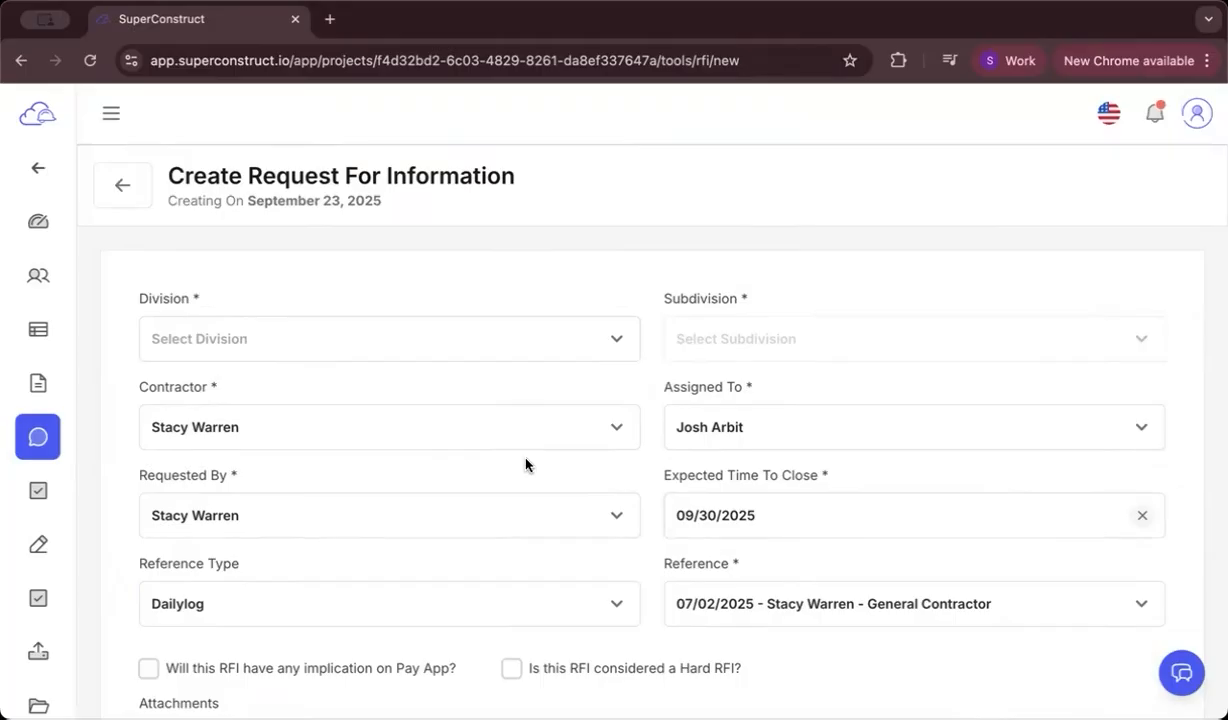
{"action": "left_click", "coordinate": [450, 349]}
{"action": "left_click", "coordinate": [414, 405]}
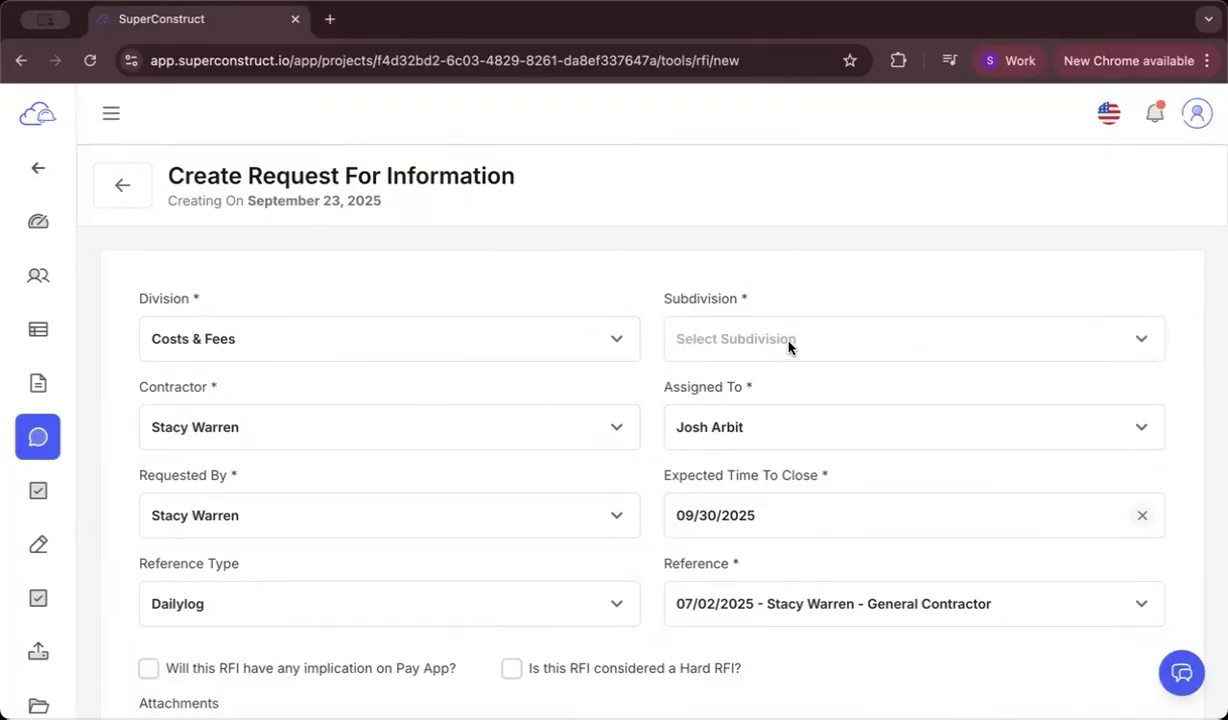
{"action": "left_click", "coordinate": [788, 343]}
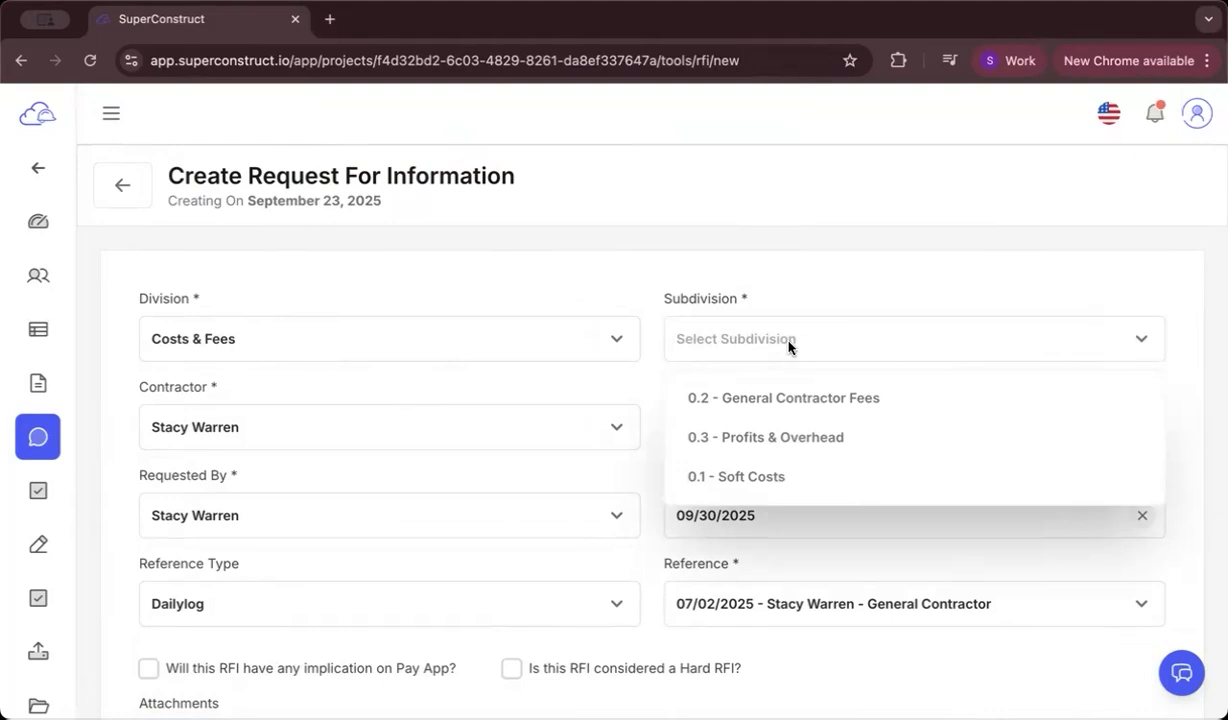
{"action": "left_click", "coordinate": [811, 441]}
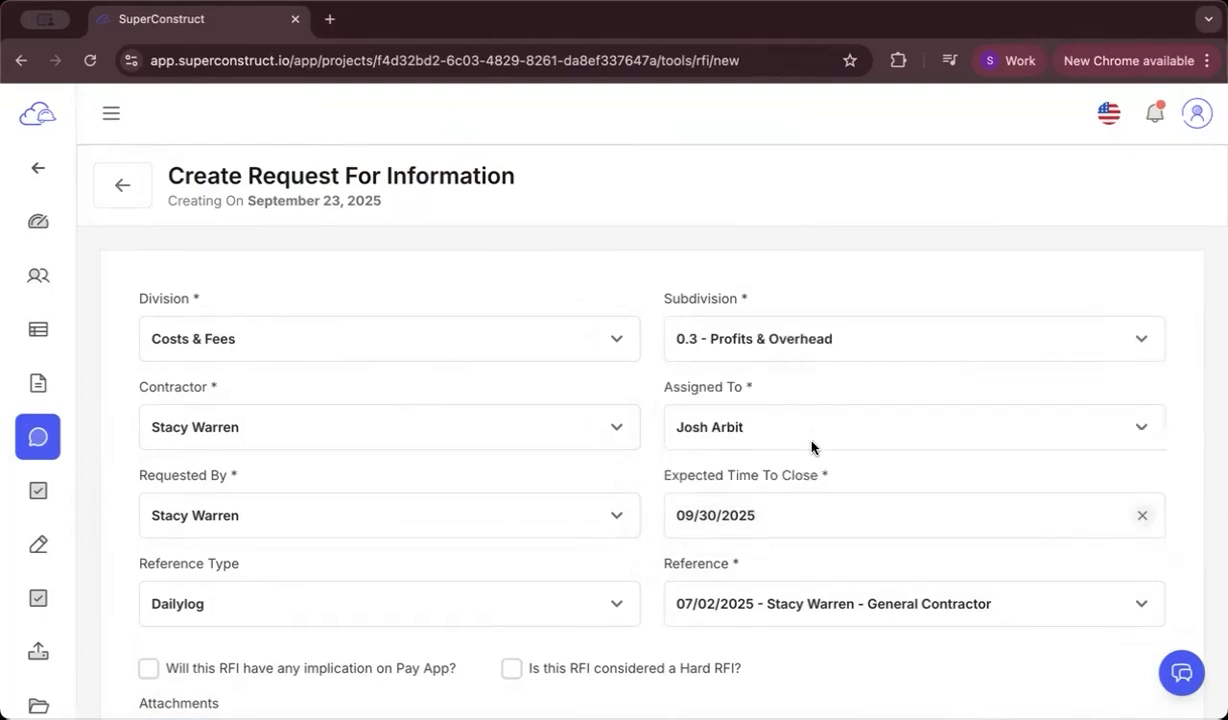
Step: Check the available contractors and keep the current selection
{"action": "scroll", "coordinate": [566, 440], "scroll_direction": "down", "scroll_amount": 1}
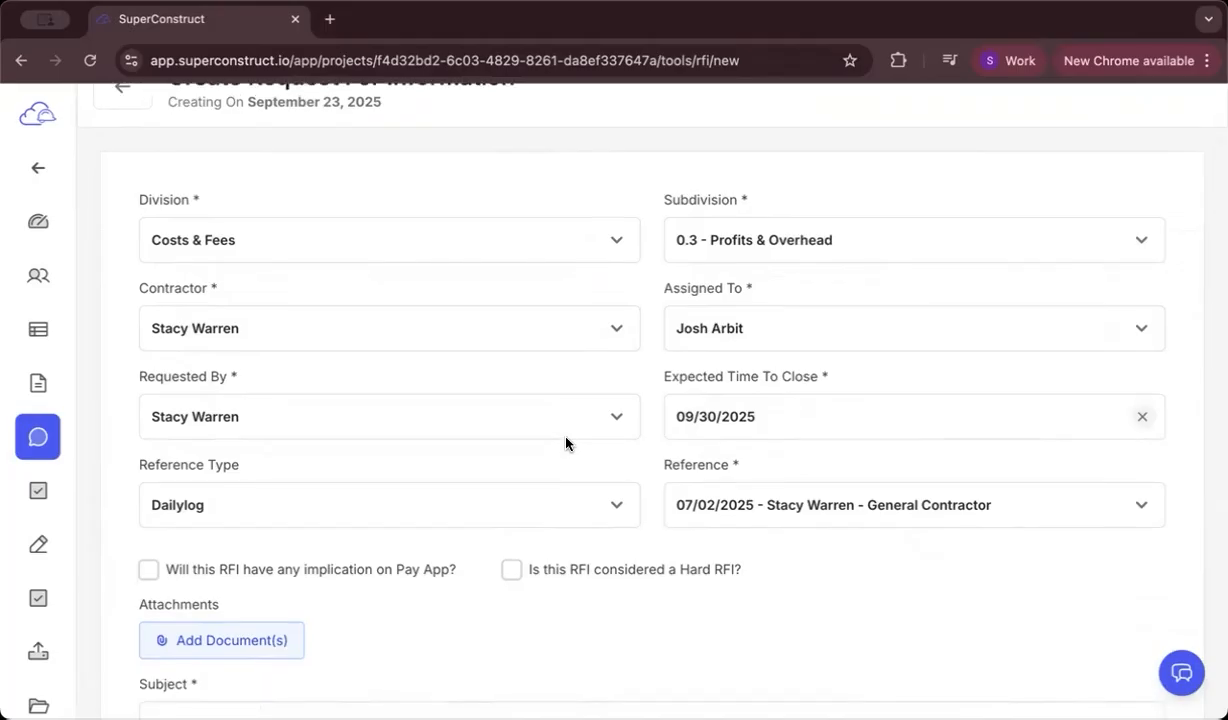
{"action": "left_click", "coordinate": [479, 330]}
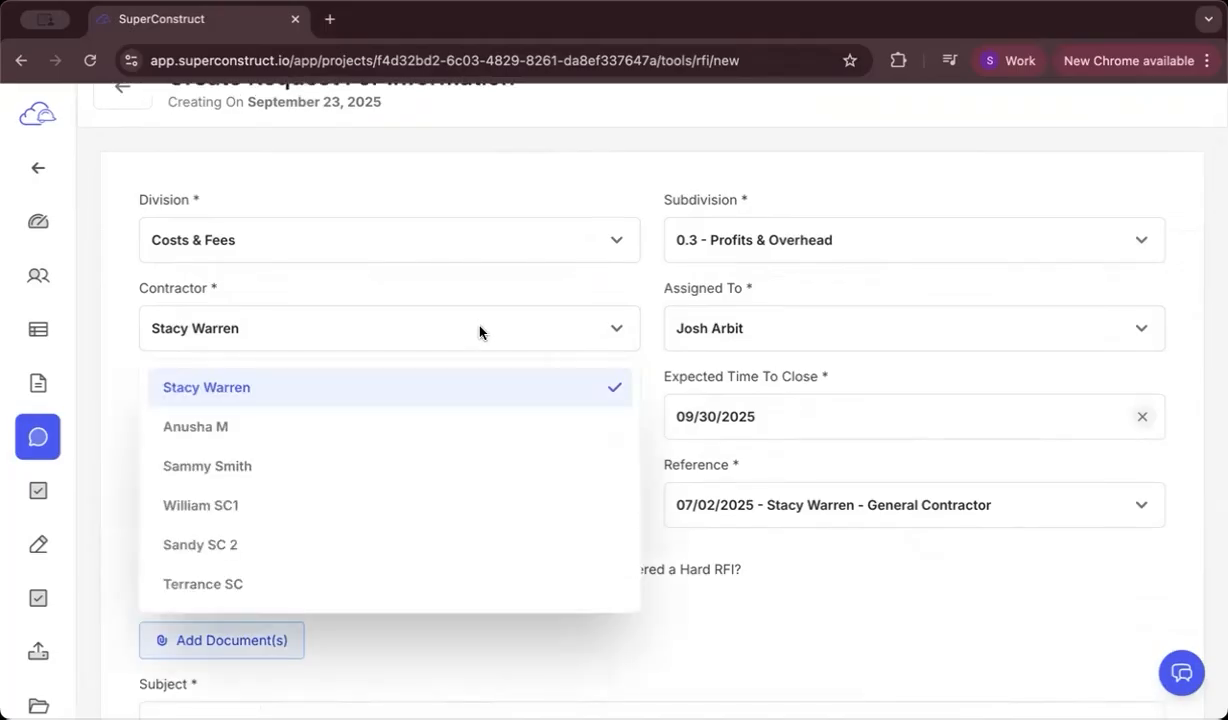
{"action": "left_click", "coordinate": [445, 394]}
Step: Try out the Pay App implication and Hard RFI options one after the other, clearing each again
{"action": "scroll", "coordinate": [537, 414], "scroll_direction": "down", "scroll_amount": 3}
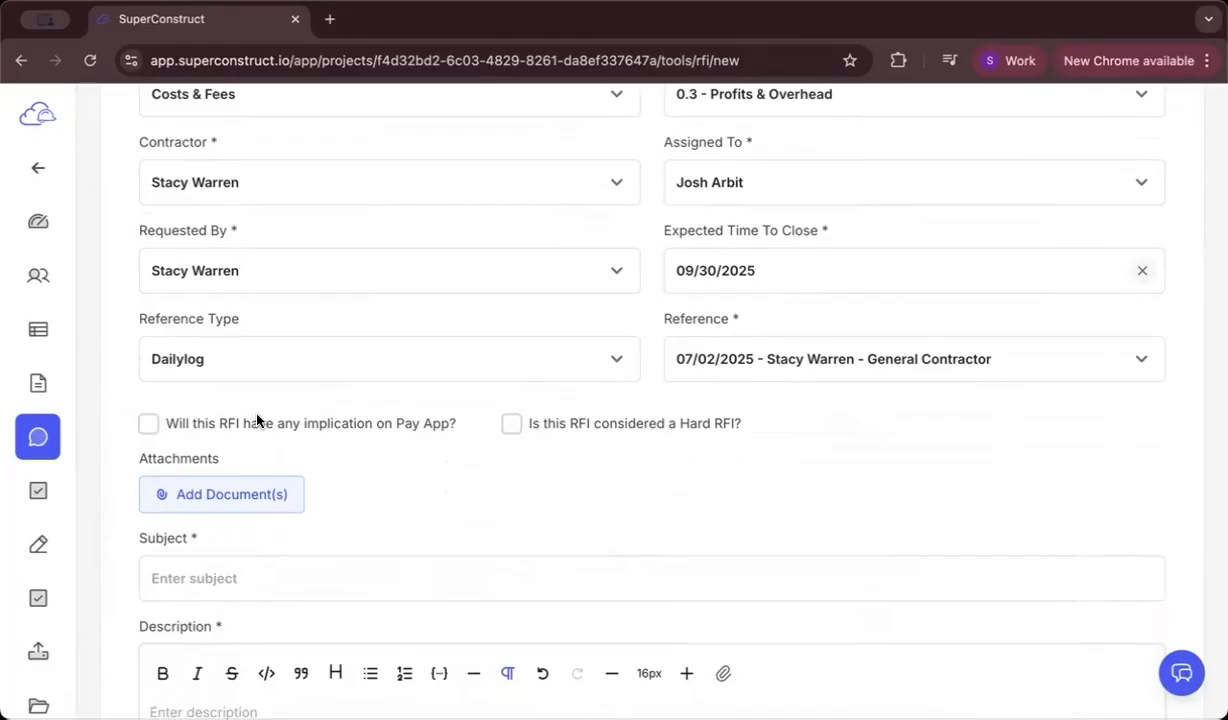
{"action": "left_click", "coordinate": [149, 425]}
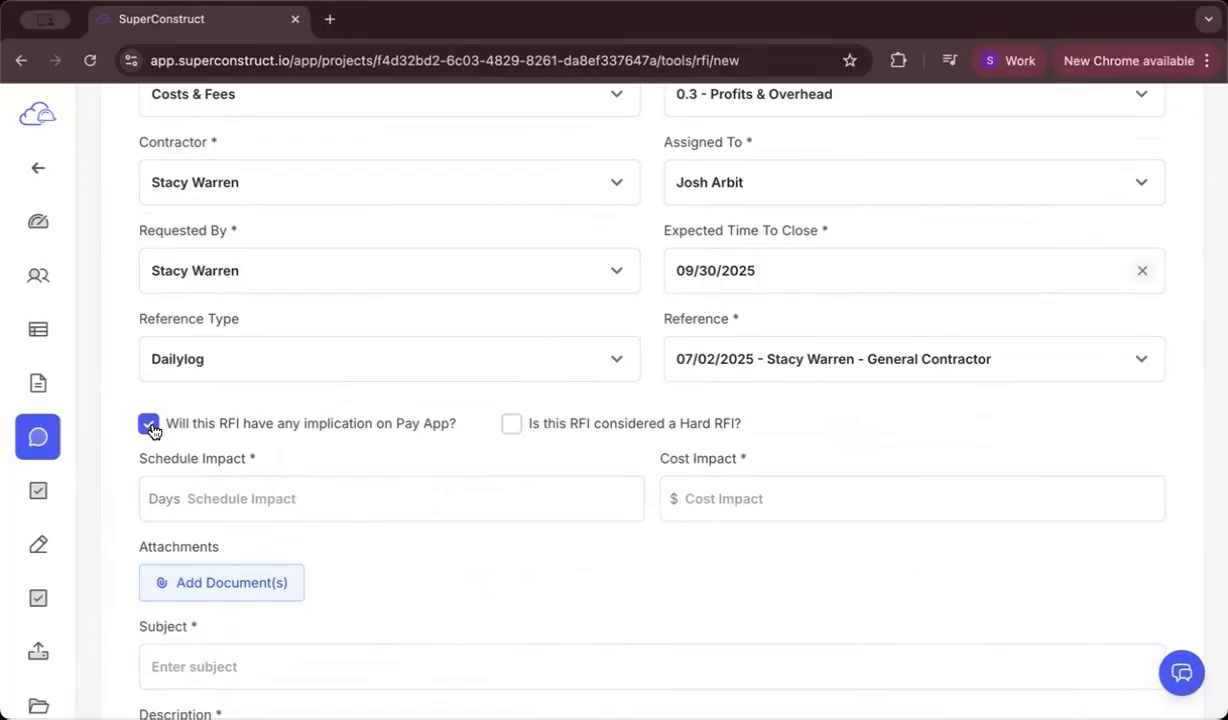
{"action": "left_click", "coordinate": [149, 425]}
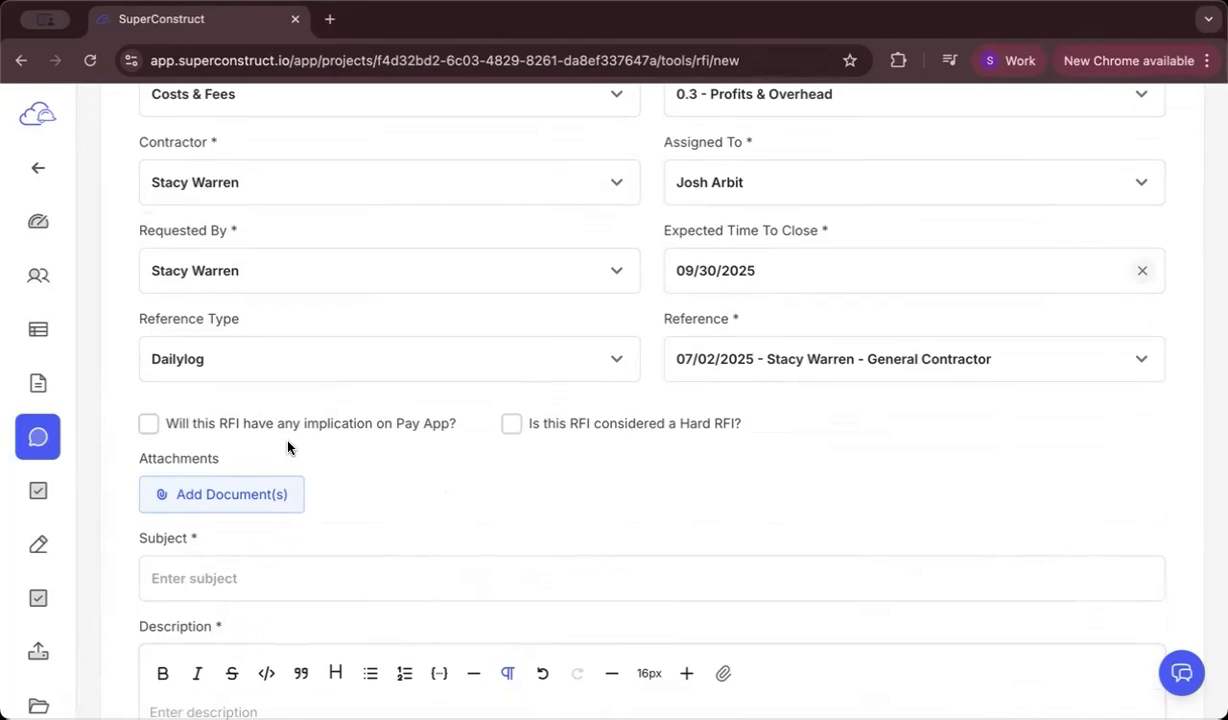
{"action": "left_click", "coordinate": [512, 424]}
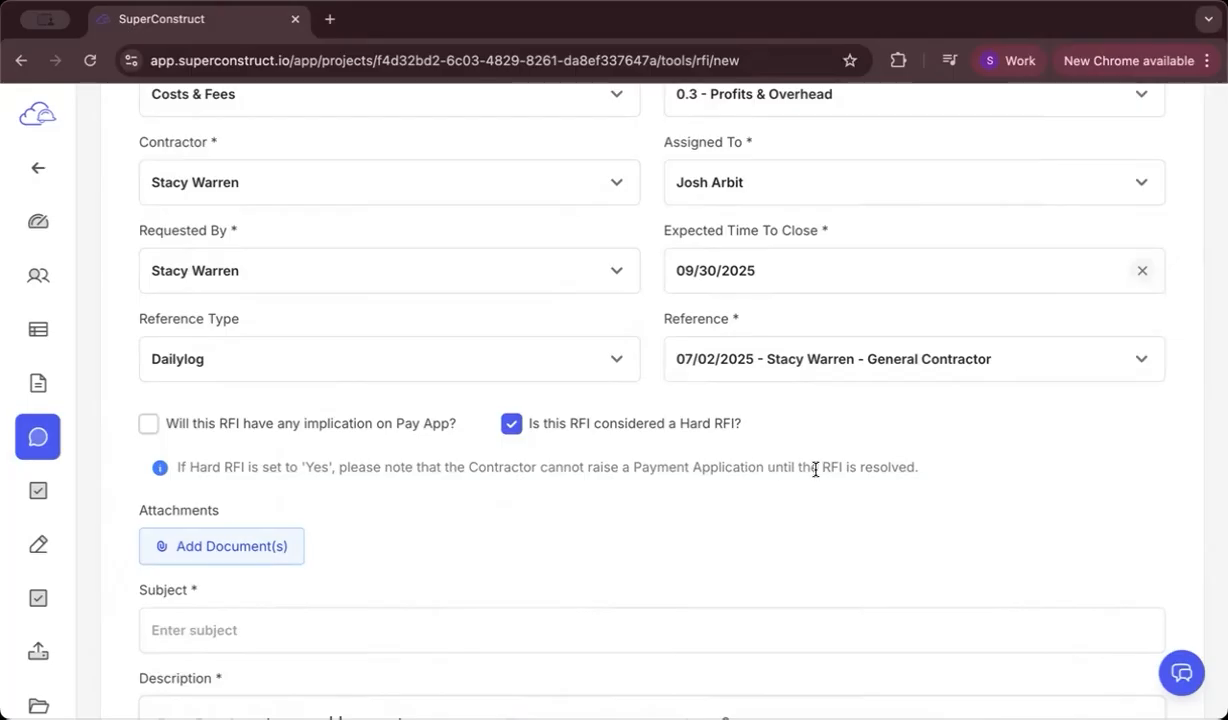
{"action": "left_click", "coordinate": [513, 421]}
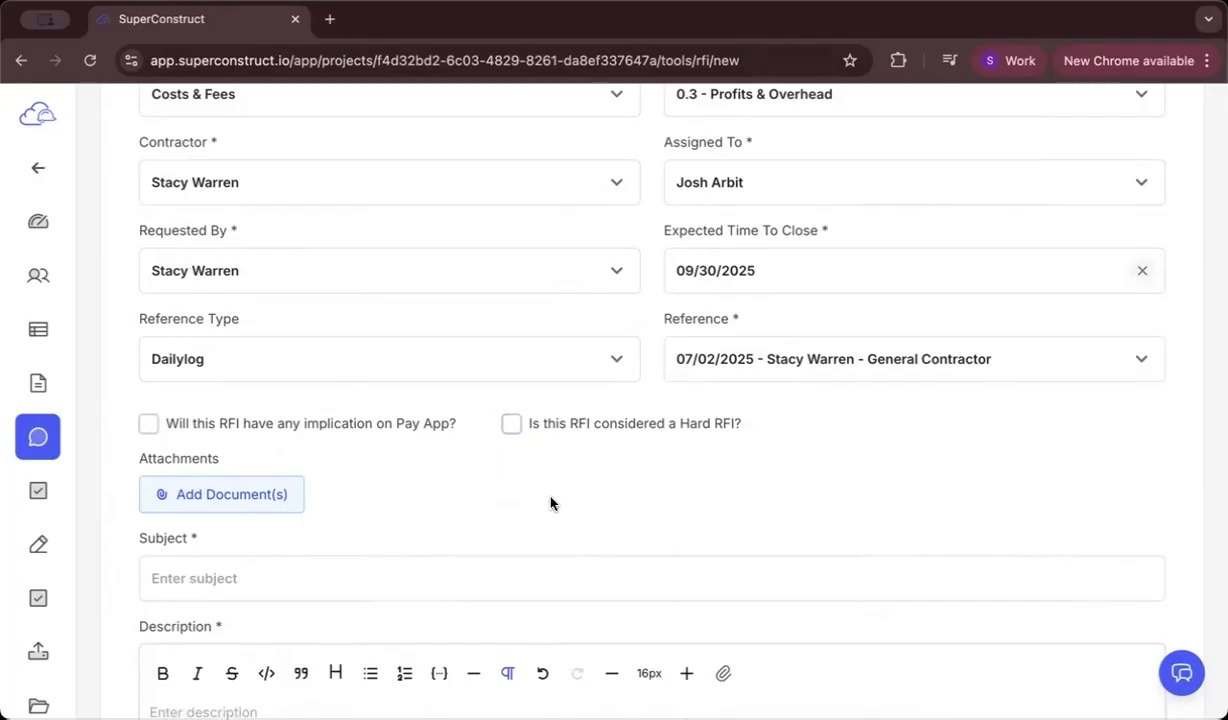
Step: Enter "Query regarding the design changes" as the RFI's subject
{"action": "scroll", "coordinate": [550, 503], "scroll_direction": "down", "scroll_amount": 1}
{"action": "scroll", "coordinate": [550, 503], "scroll_direction": "down", "scroll_amount": 1}
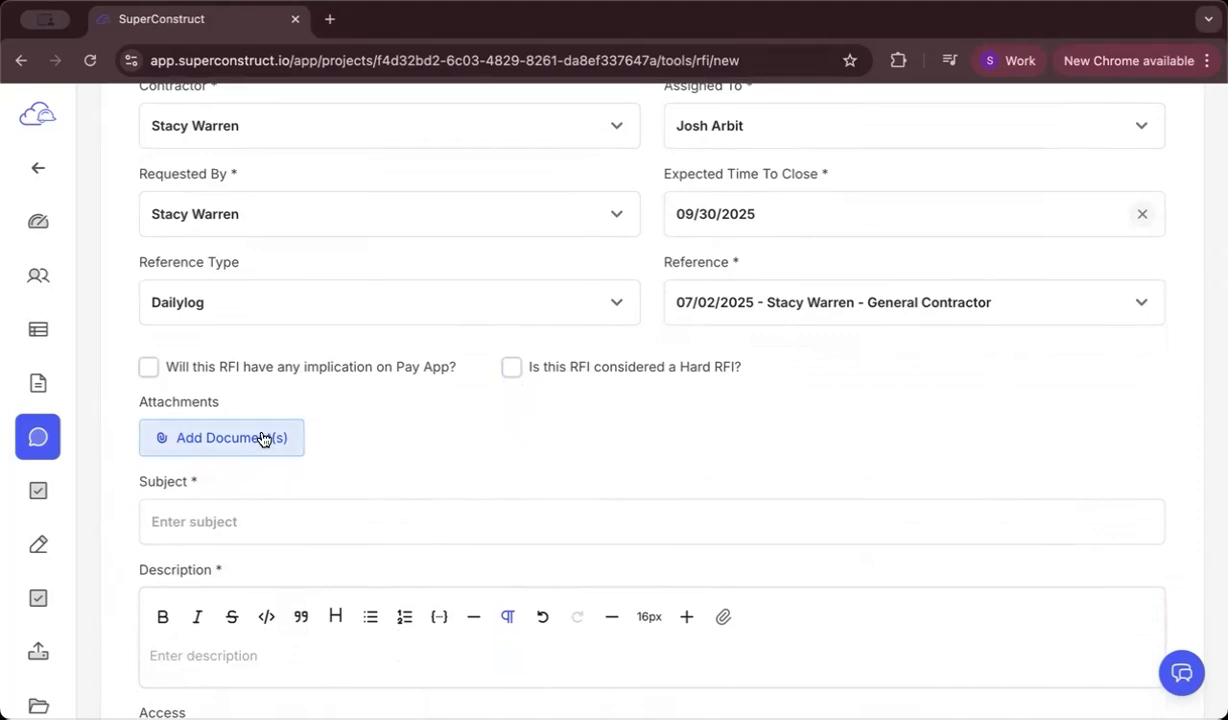
{"action": "scroll", "coordinate": [403, 447], "scroll_direction": "down", "scroll_amount": 2}
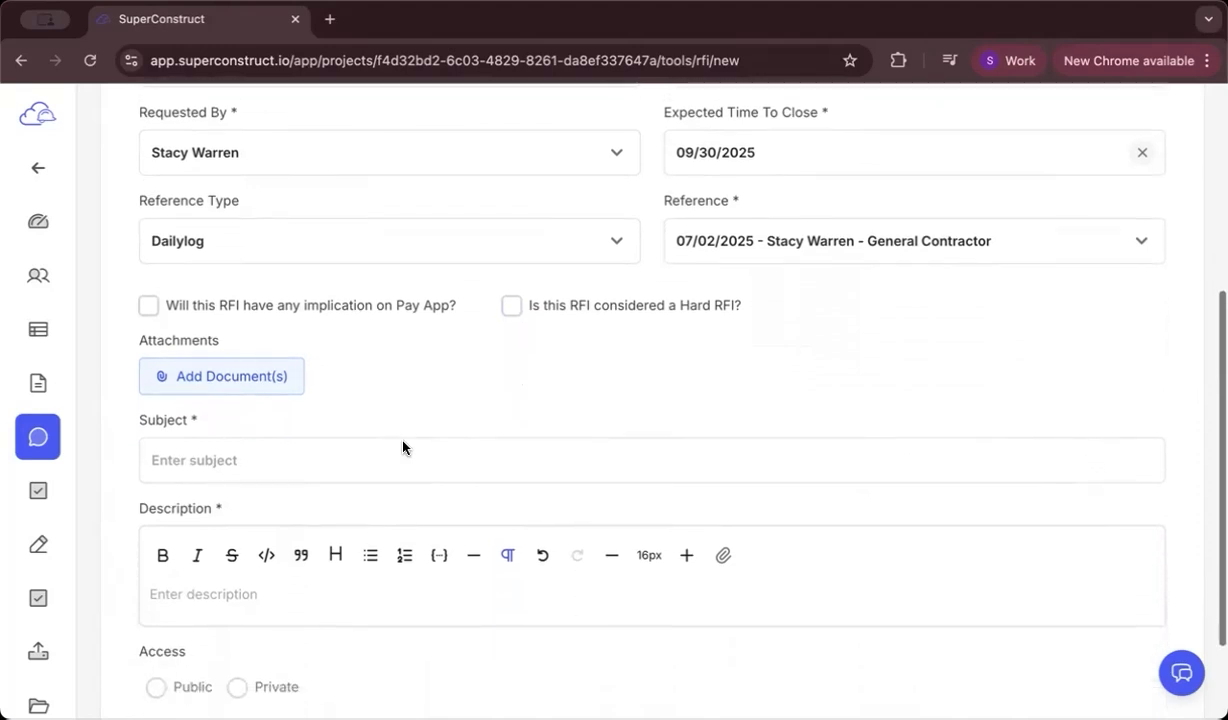
{"action": "left_click", "coordinate": [304, 443]}
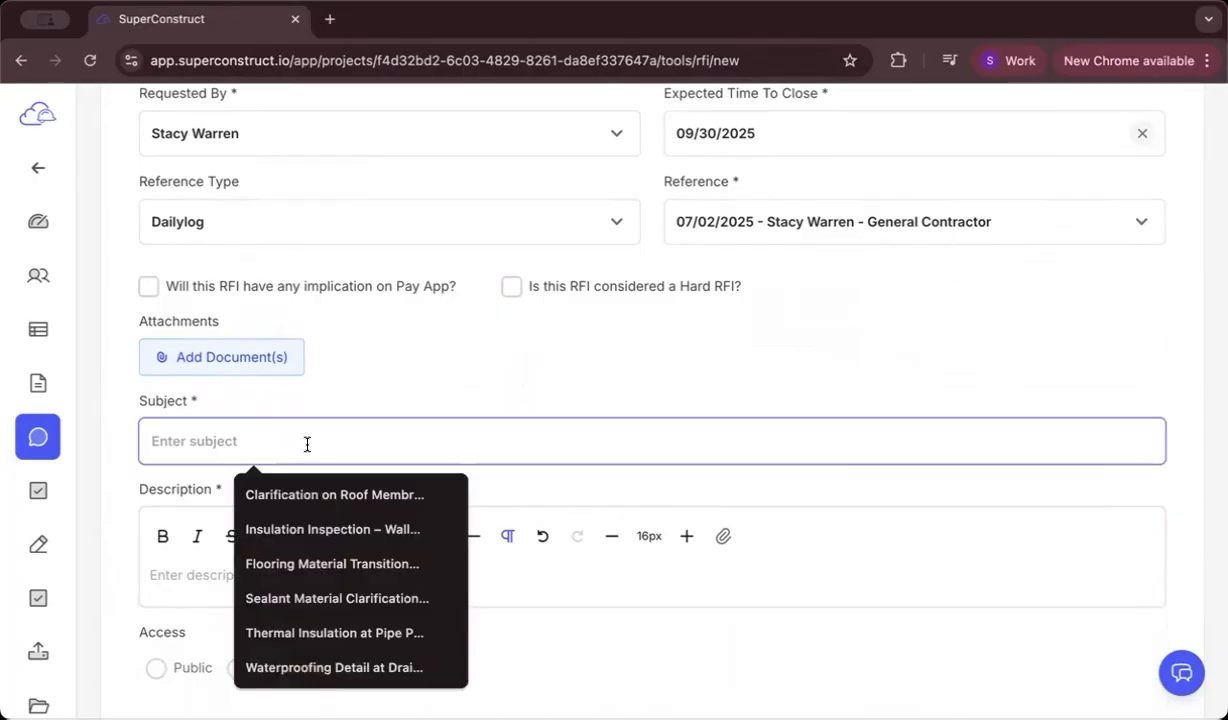
{"action": "type", "text": "Query regar"}
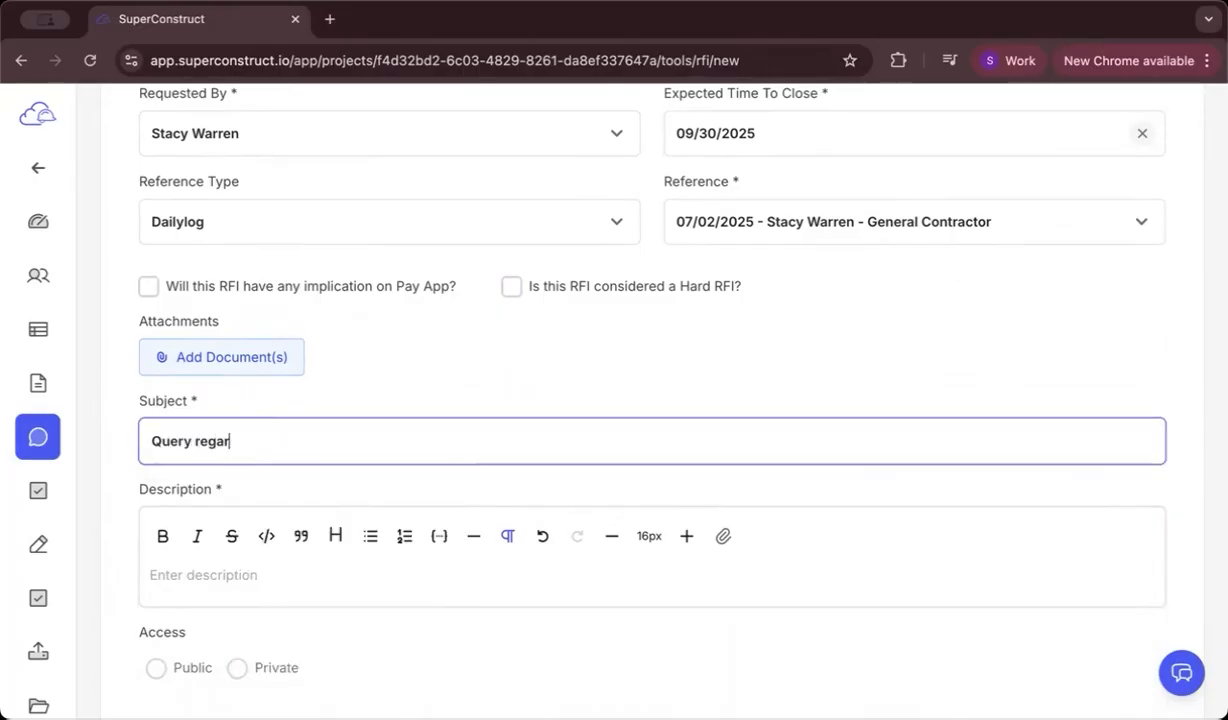
{"action": "type", "text": "ding the design cha"}
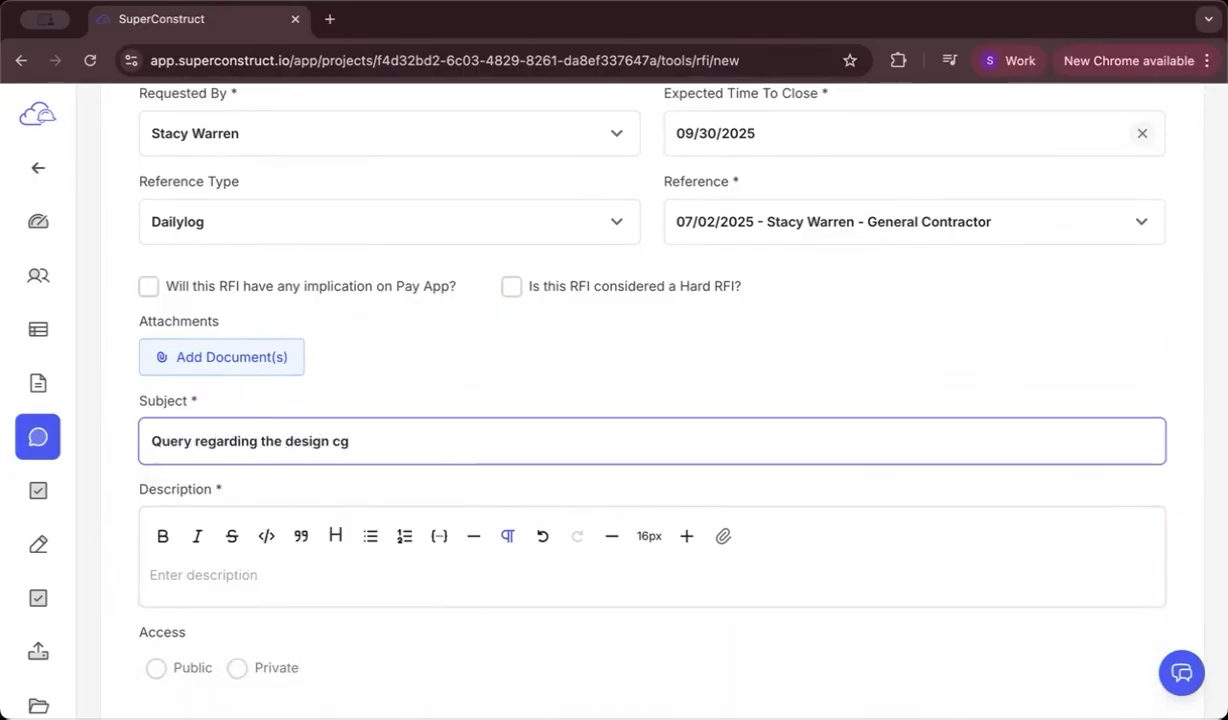
{"action": "type", "text": "nges"}
Step: Enter "Change in interior design of the bedrooms." as the RFI's description
{"action": "left_click", "coordinate": [260, 567]}
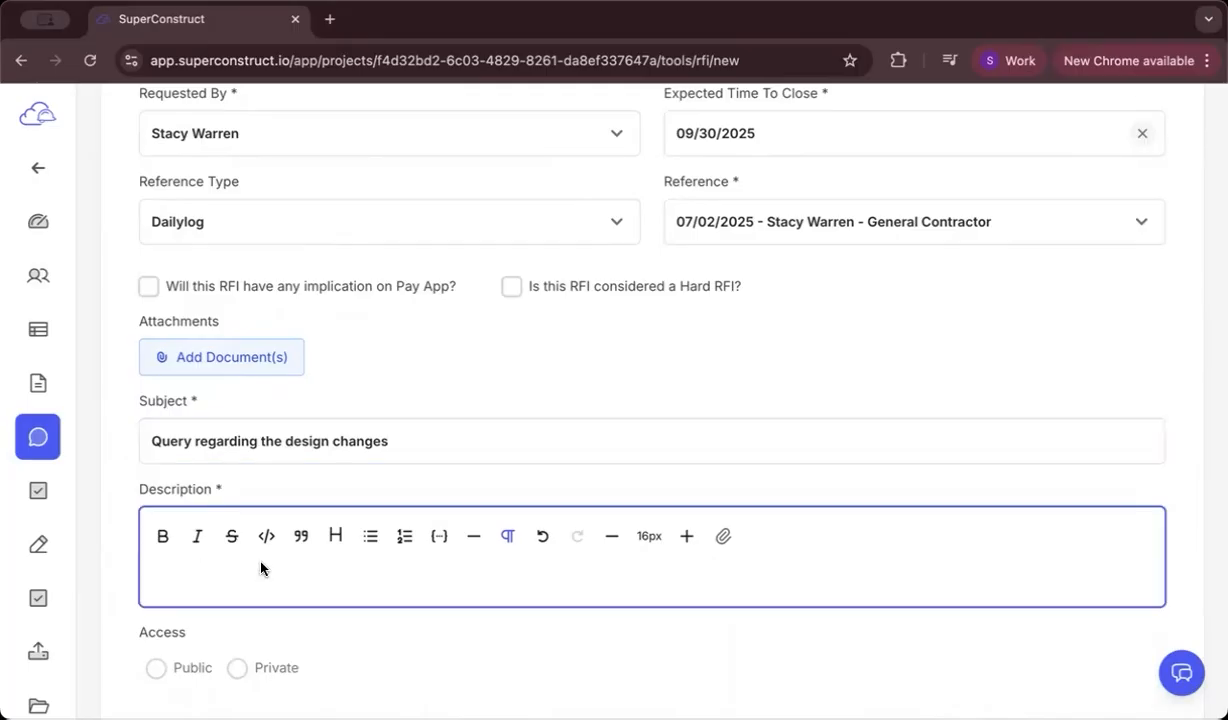
{"action": "scroll", "coordinate": [260, 567], "scroll_direction": "down", "scroll_amount": 1}
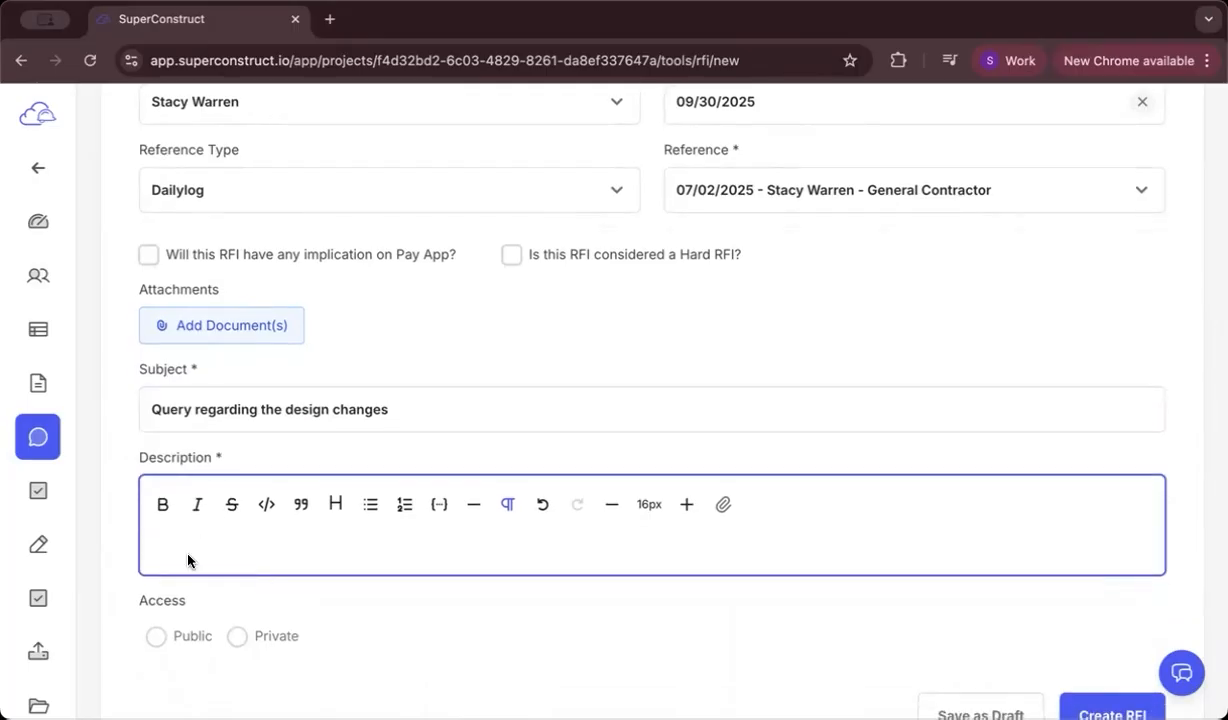
{"action": "type", "text": "Change in interior design of the bedrooms."}
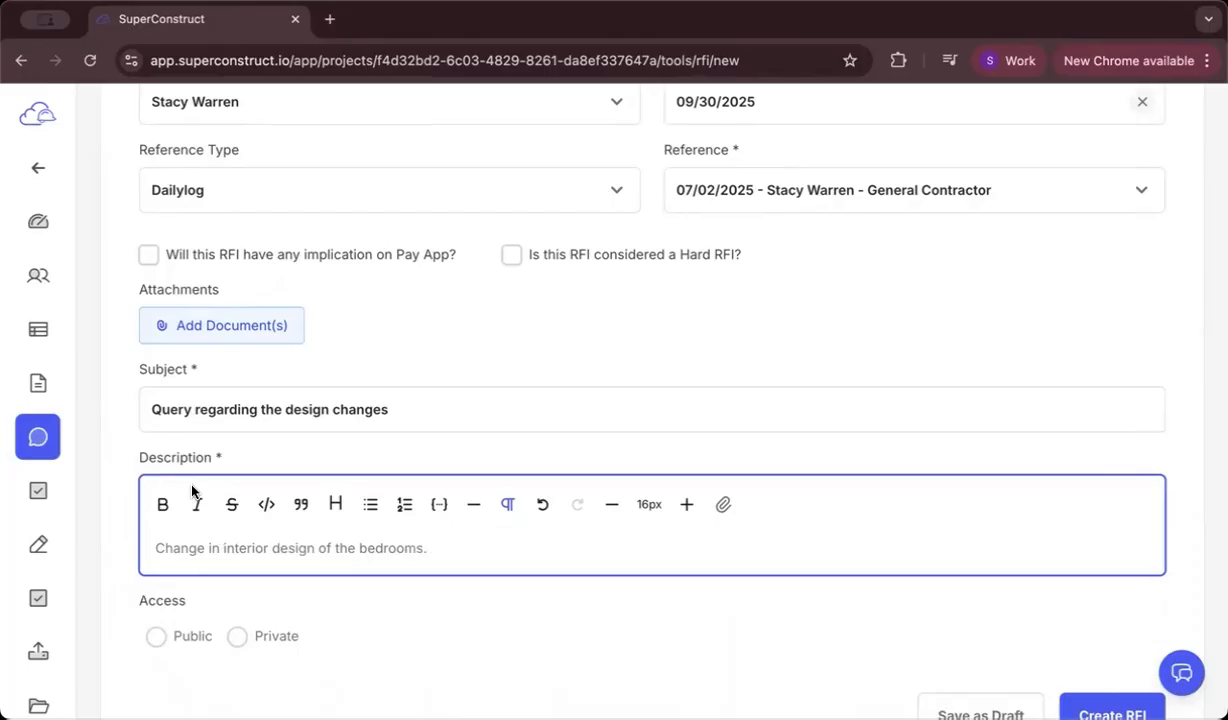
Step: Set the RFI's access to Public, checking the user selection offered for Private access without choosing anyone
{"action": "scroll", "coordinate": [212, 600], "scroll_direction": "down", "scroll_amount": 1}
{"action": "left_click", "coordinate": [157, 573]}
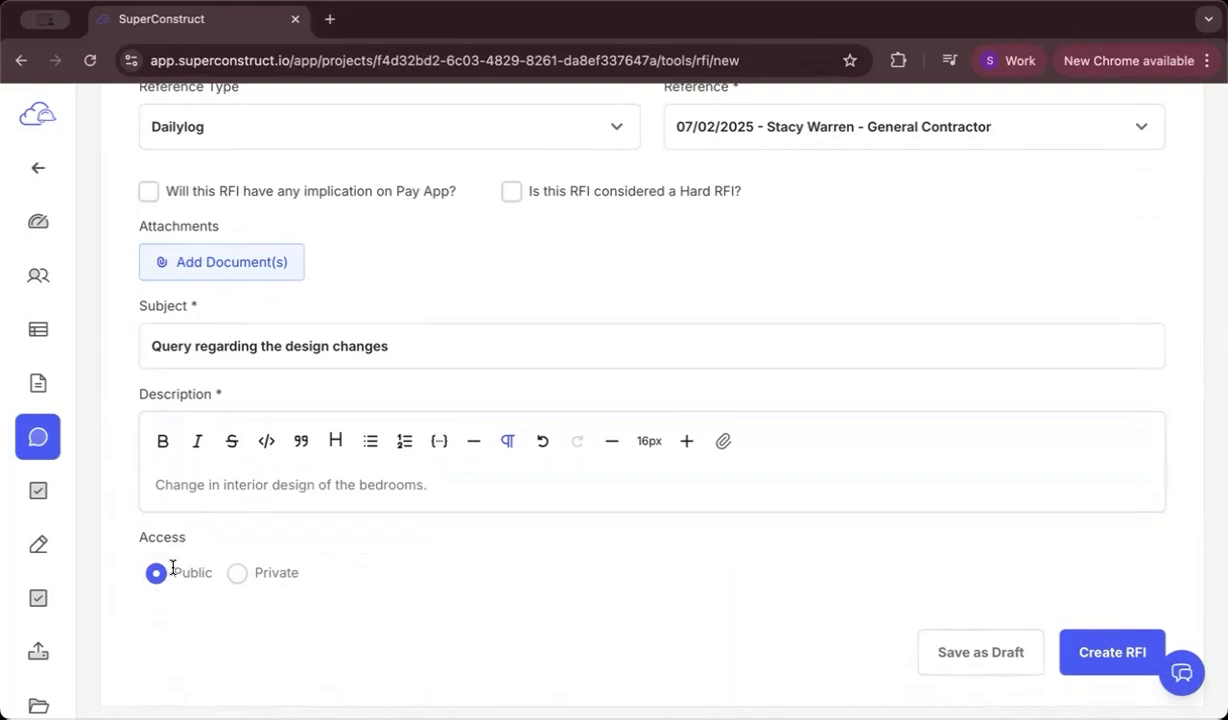
{"action": "left_click", "coordinate": [236, 574]}
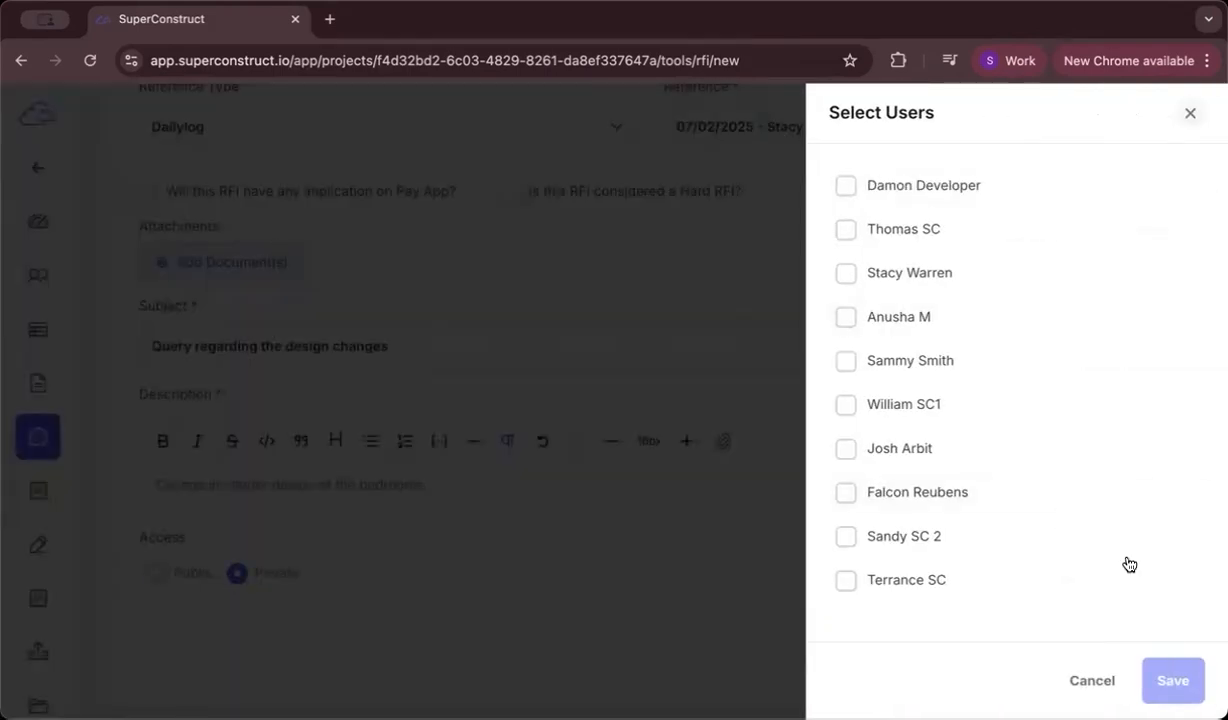
{"action": "left_click", "coordinate": [1092, 680]}
{"action": "left_click", "coordinate": [155, 574]}
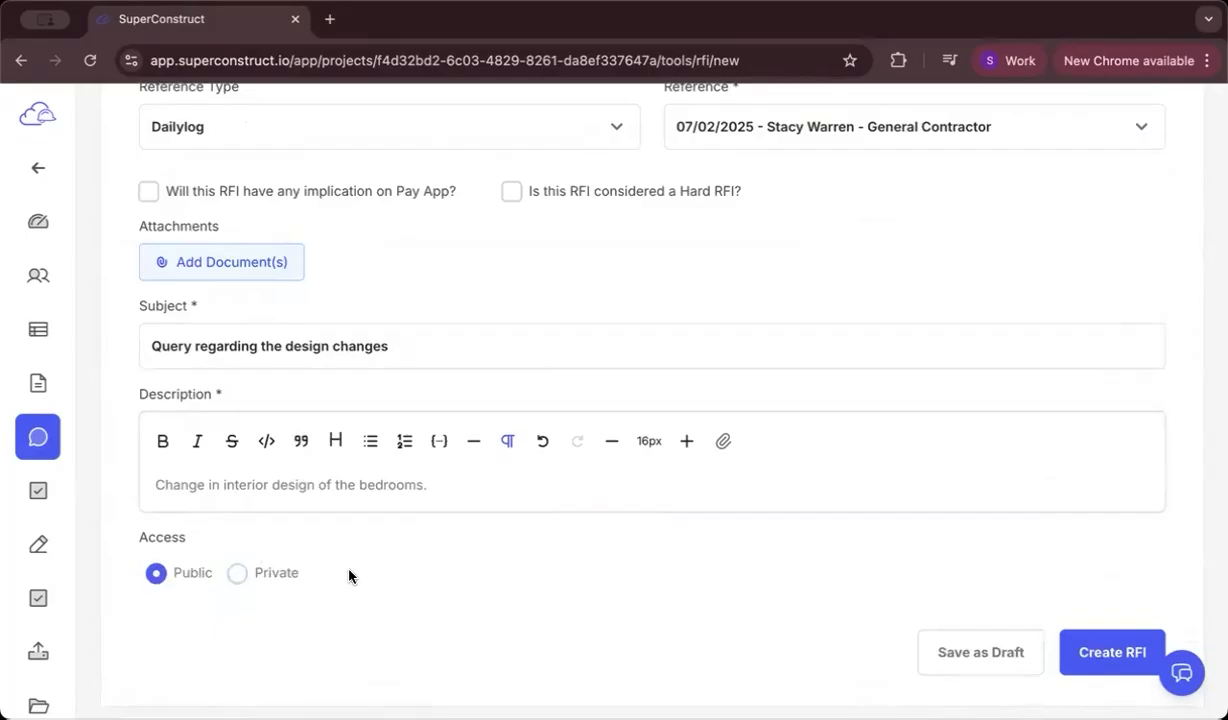
Step: Create the RFI and review its entry across all columns of the Request For Information list
{"action": "scroll", "coordinate": [360, 580], "scroll_direction": "down", "scroll_amount": 1}
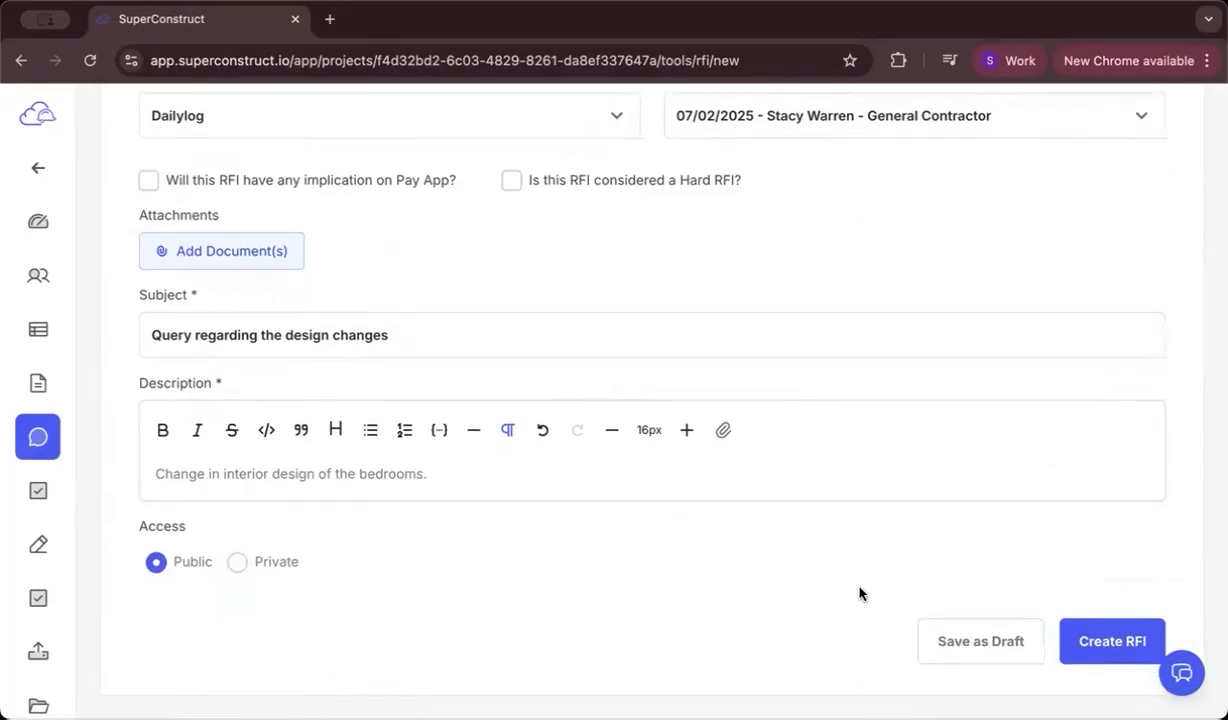
{"action": "left_click", "coordinate": [1098, 650]}
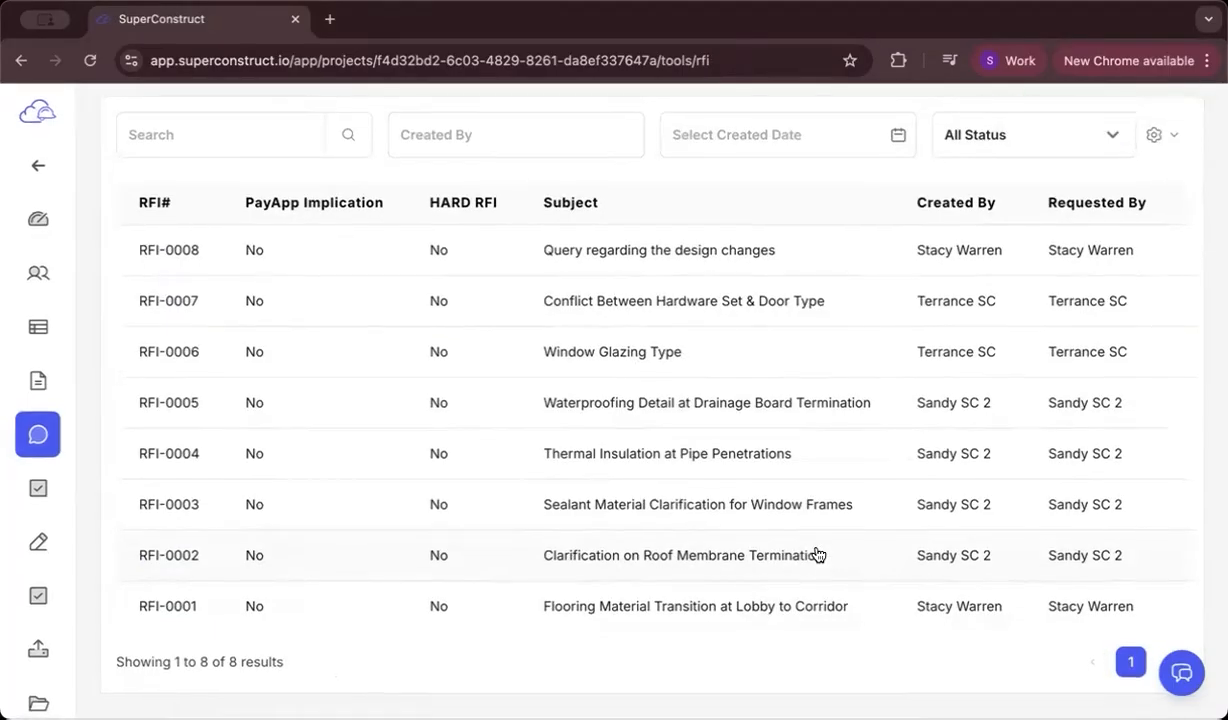
{"action": "scroll", "coordinate": [754, 416], "scroll_direction": "up", "scroll_amount": 1}
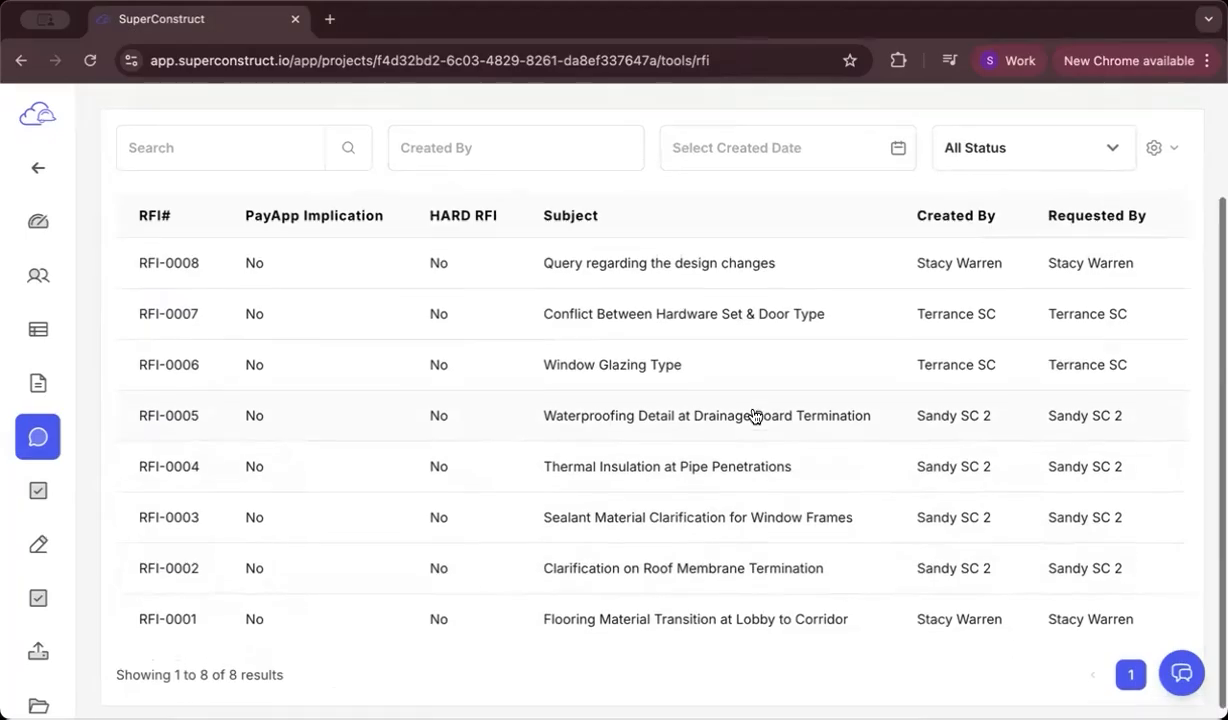
{"action": "scroll", "coordinate": [754, 416], "scroll_direction": "up", "scroll_amount": 3}
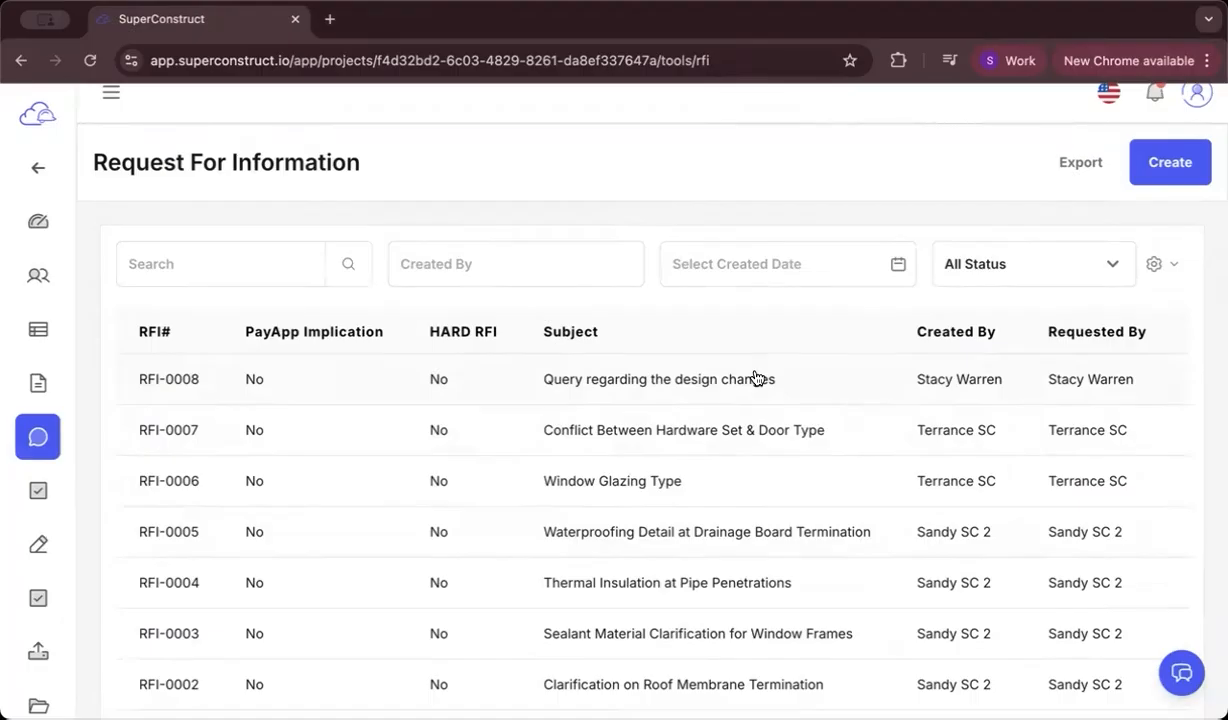
{"action": "scroll", "coordinate": [924, 392], "scroll_direction": "right", "scroll_amount": 10}
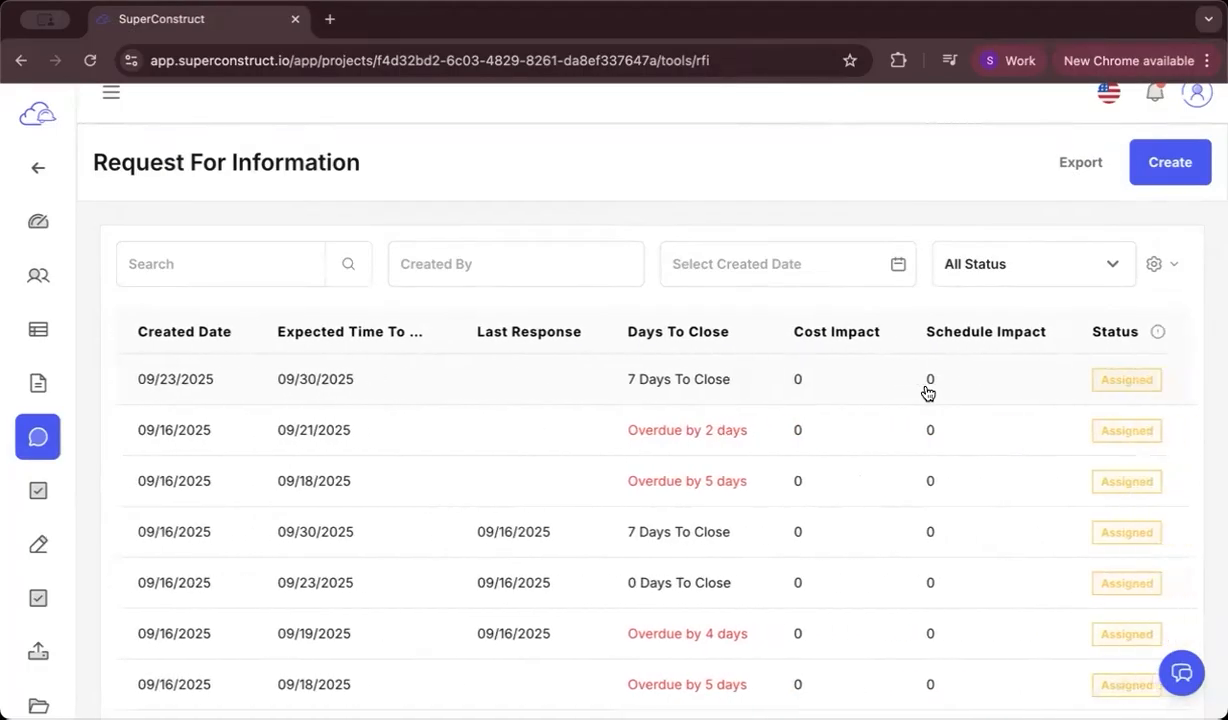
Step: Review the full details of the "Query regarding the design changes" RFI and return to the RFI list
{"action": "left_click", "coordinate": [978, 368]}
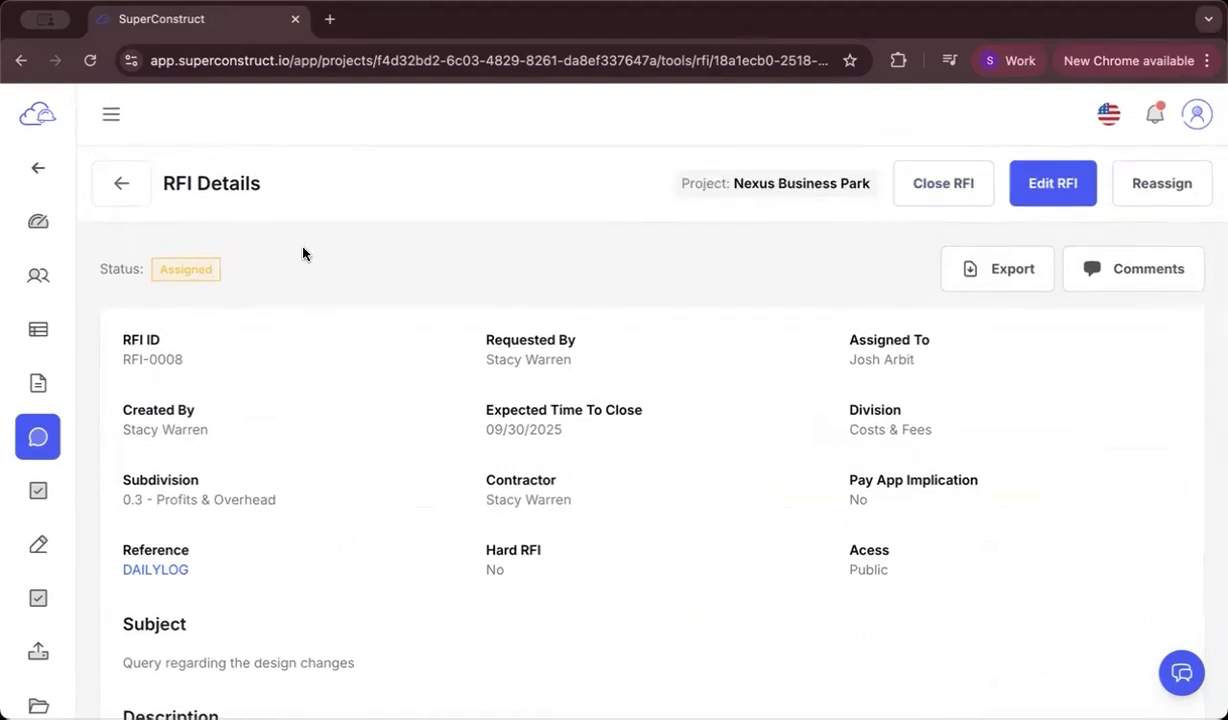
{"action": "scroll", "coordinate": [529, 556], "scroll_direction": "down", "scroll_amount": 5}
{"action": "scroll", "coordinate": [529, 556], "scroll_direction": "up", "scroll_amount": 5}
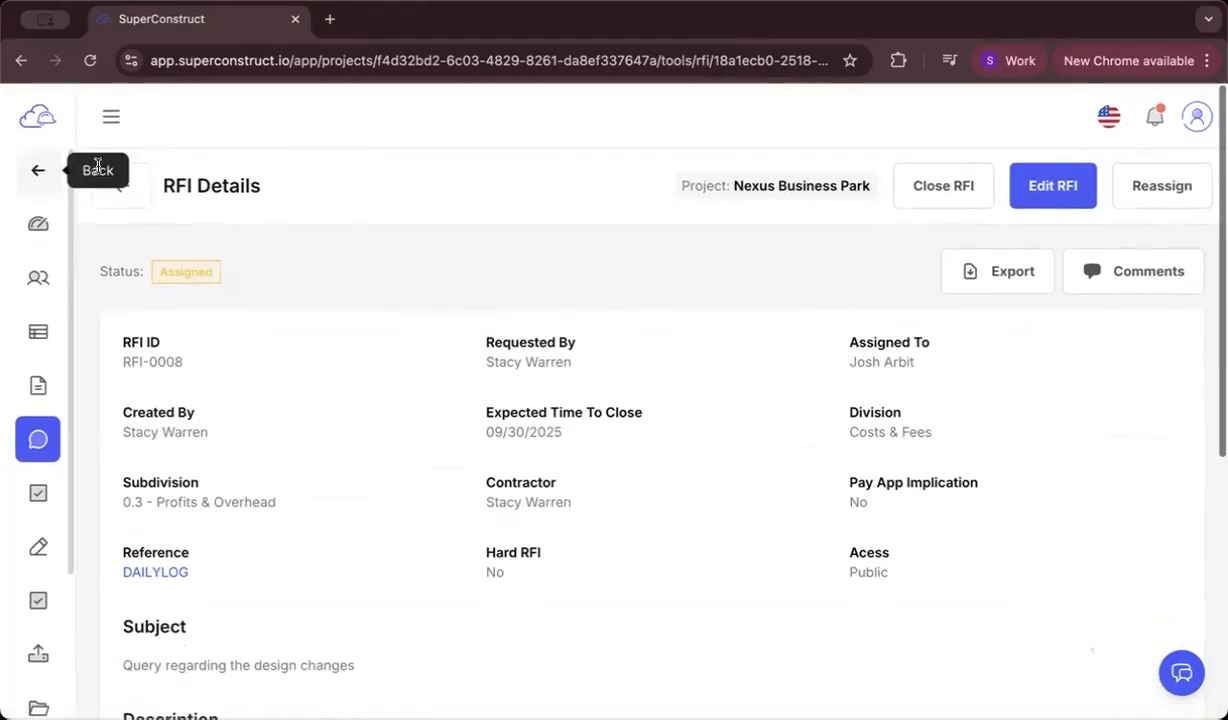
{"action": "left_click", "coordinate": [97, 166]}
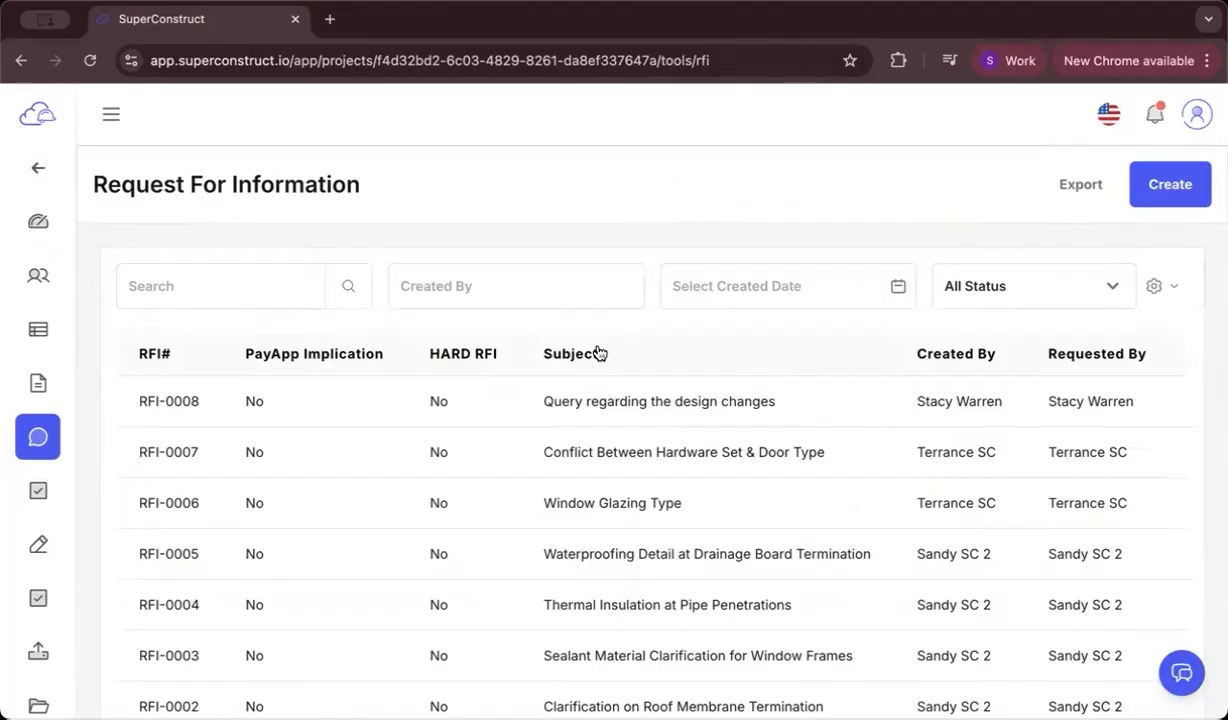